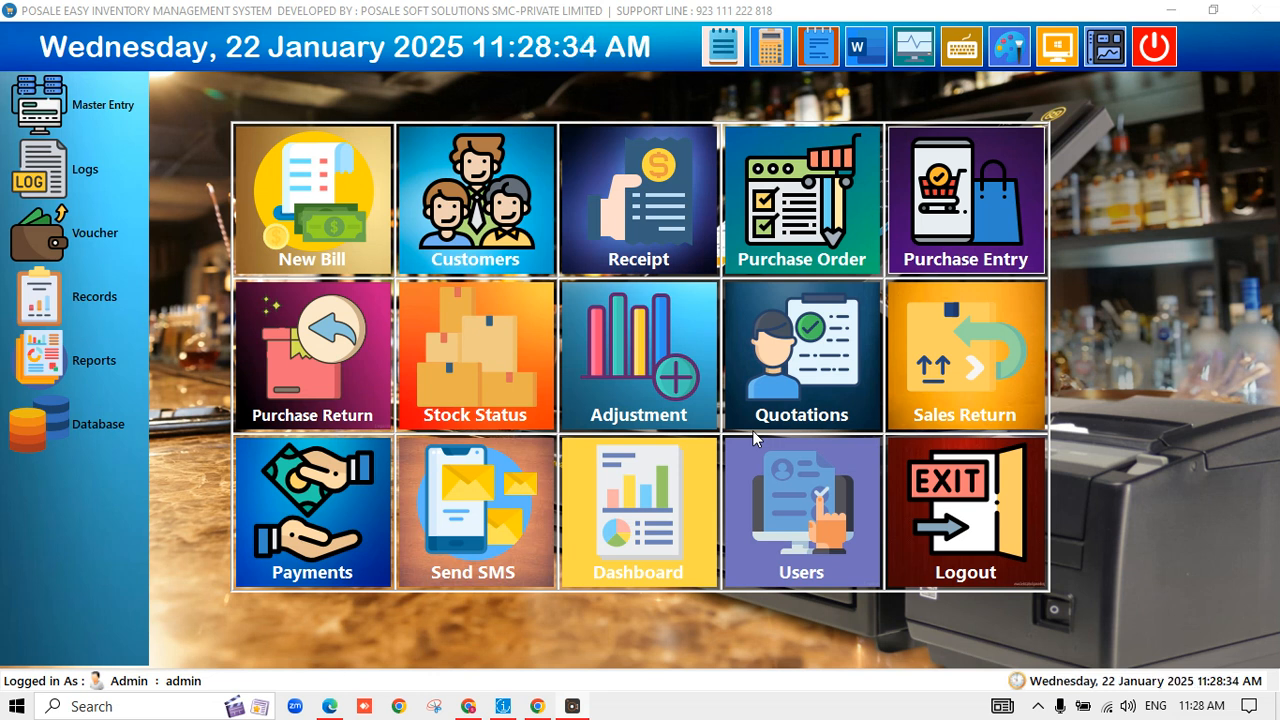
# Step: Start a new quotation and assign the second customer in the customer list to it
pyautogui.click(816, 388)
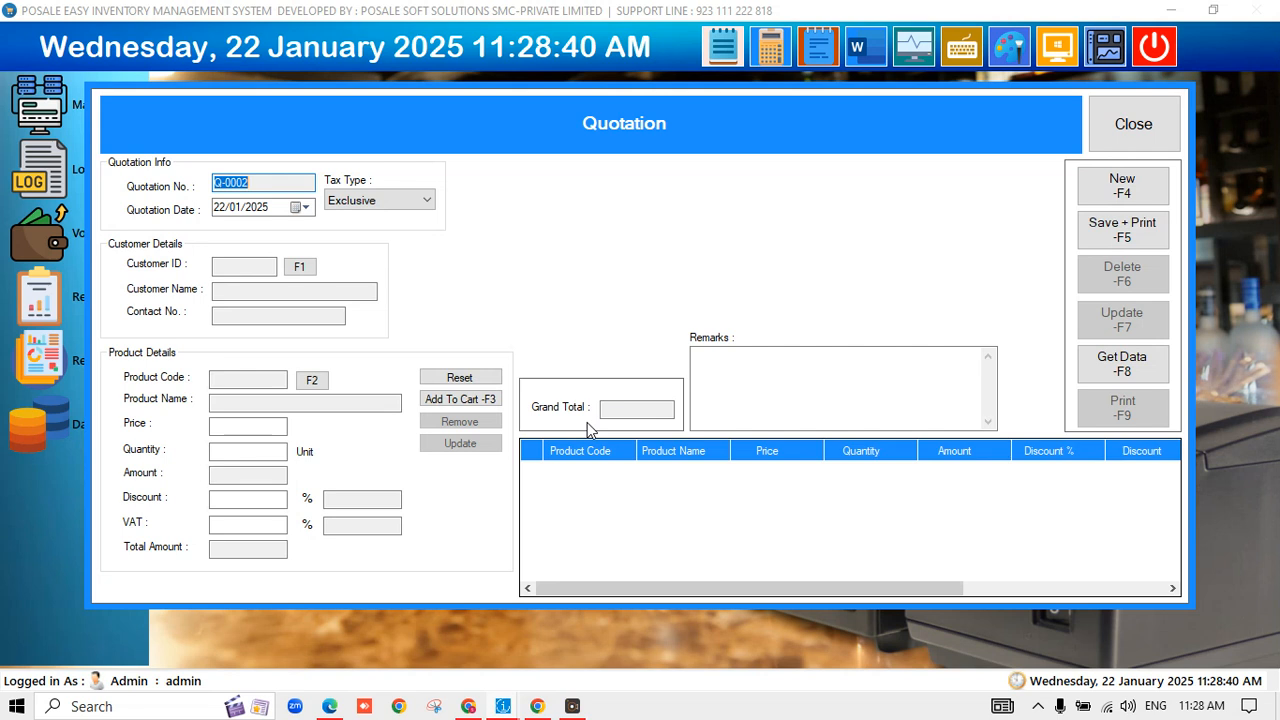
pyautogui.click(301, 268)
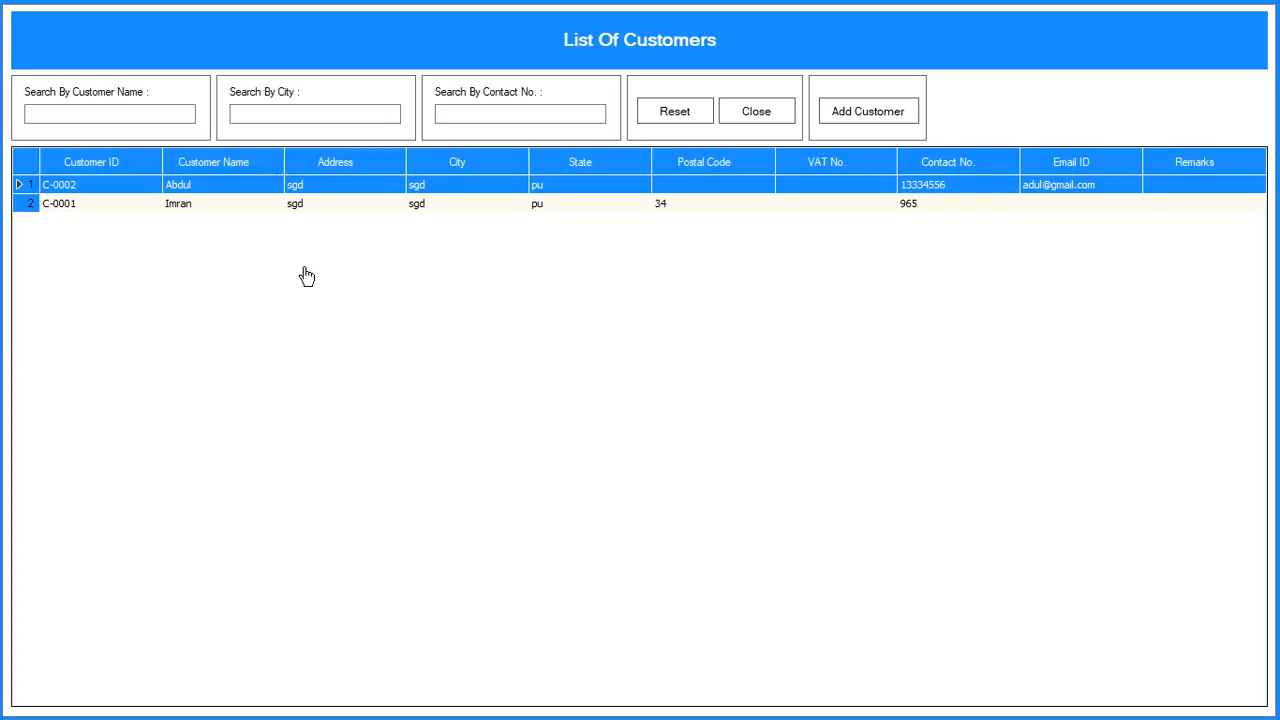
pyautogui.doubleClick(401, 205)
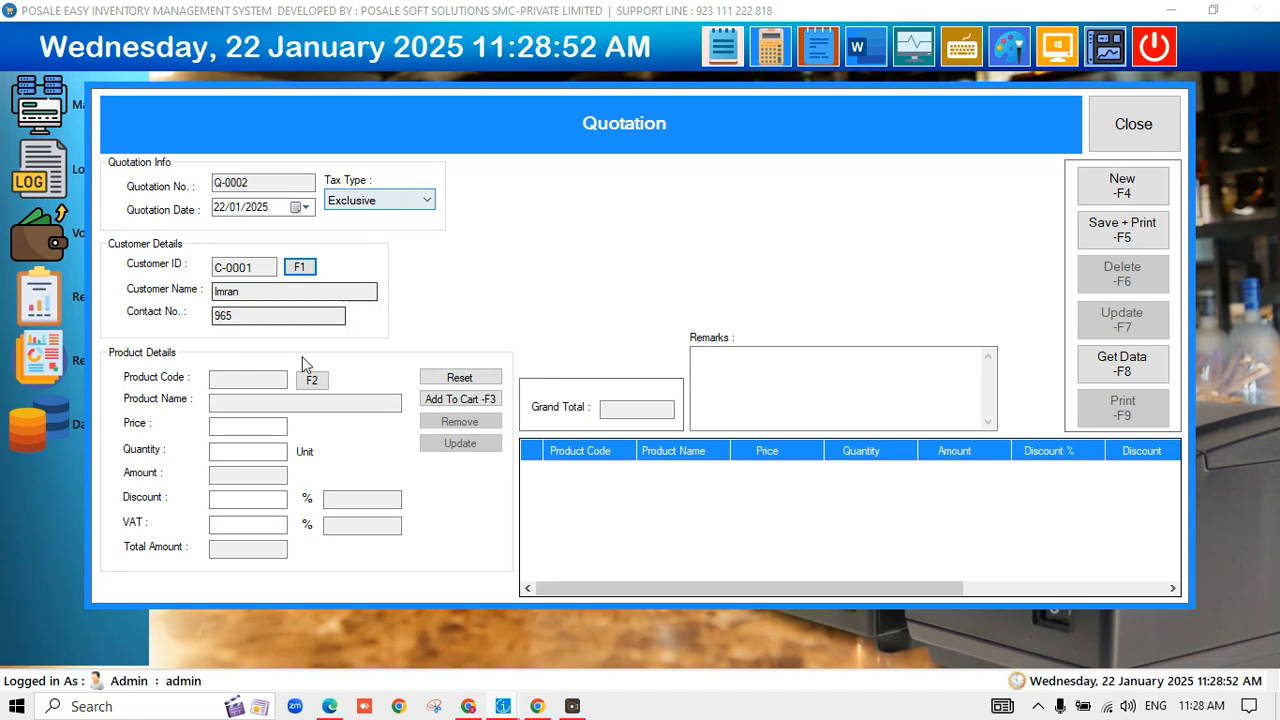
# Step: Find the product Tea by searching product names for "te" and add it to the quotation cart
pyautogui.click(241, 378)
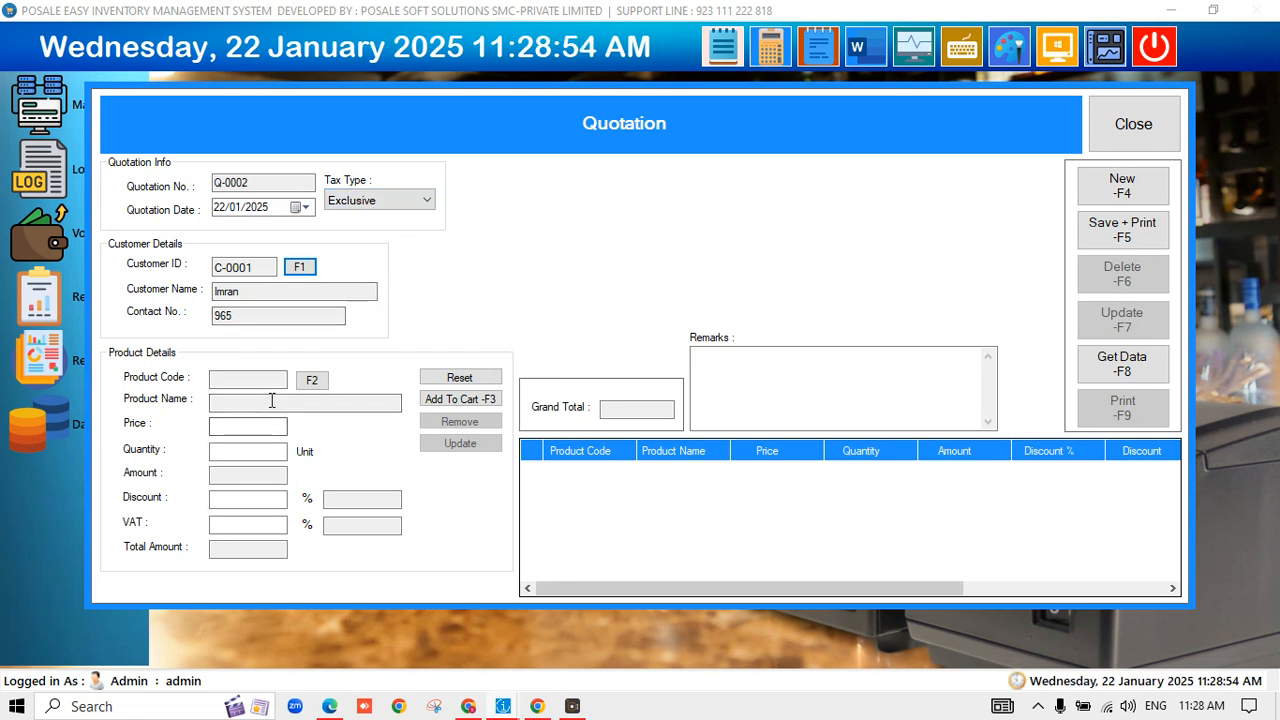
pyautogui.click(312, 381)
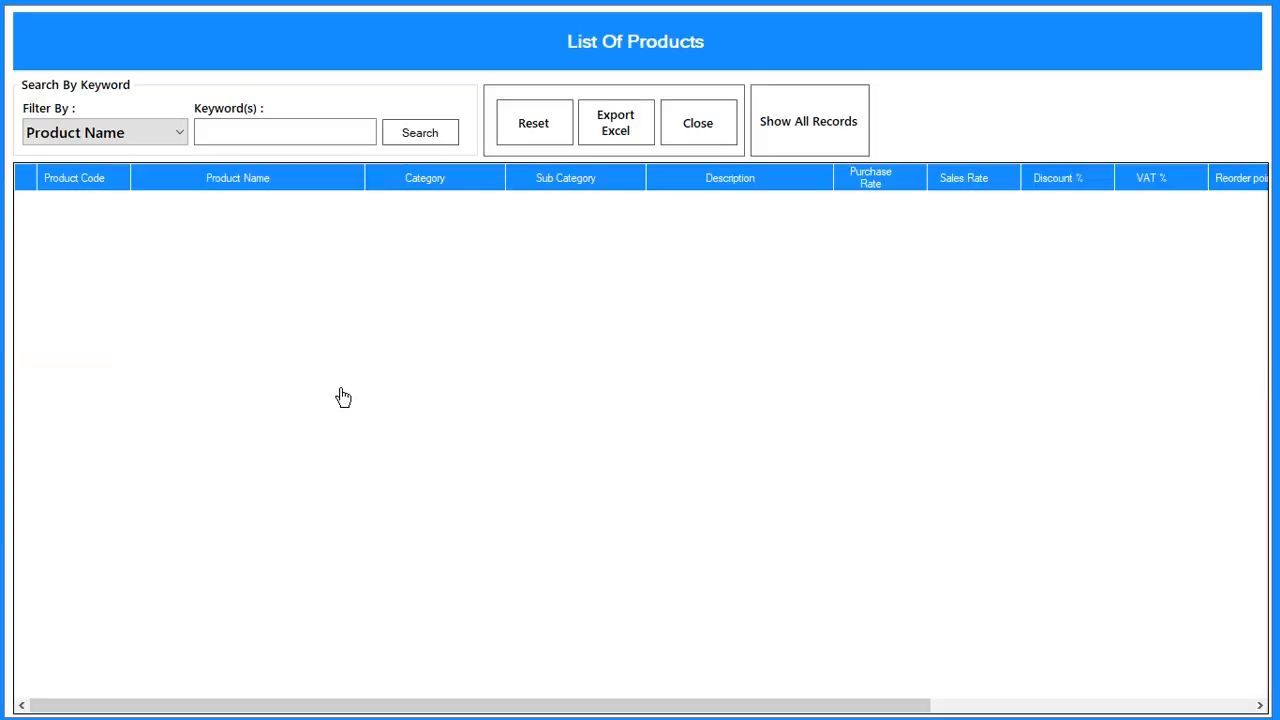
pyautogui.click(318, 133)
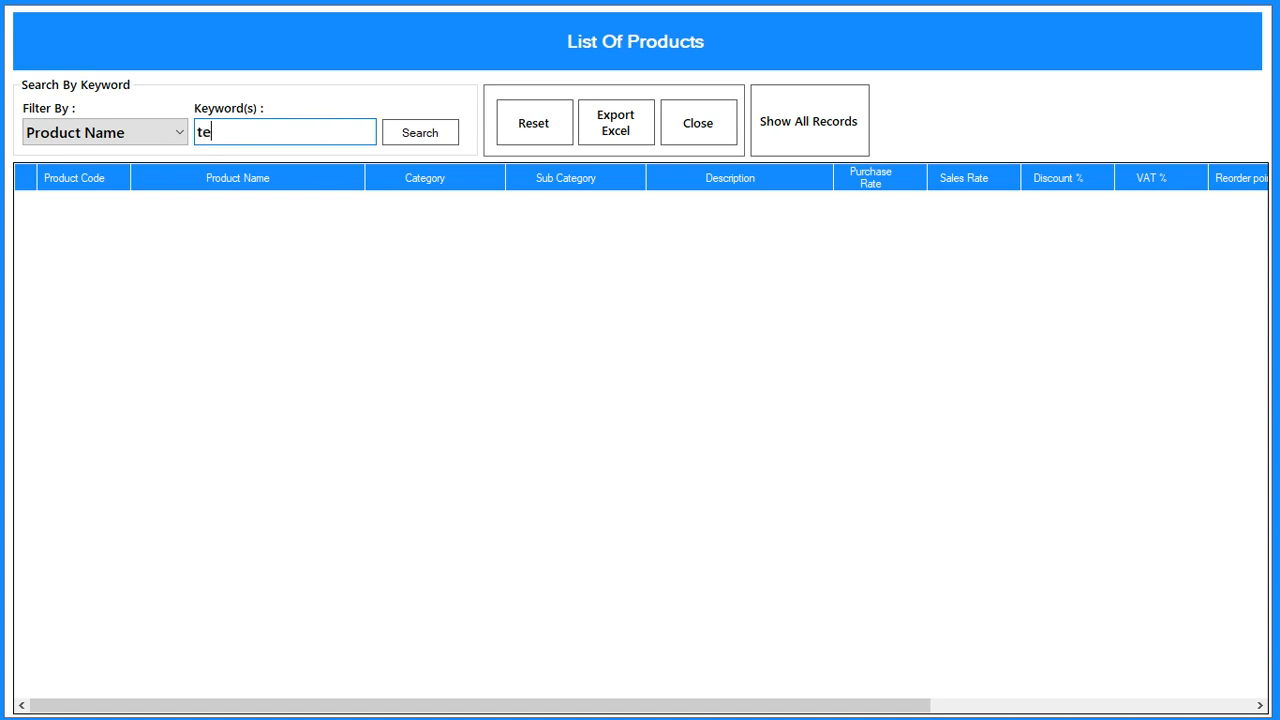
pyautogui.click(437, 140)
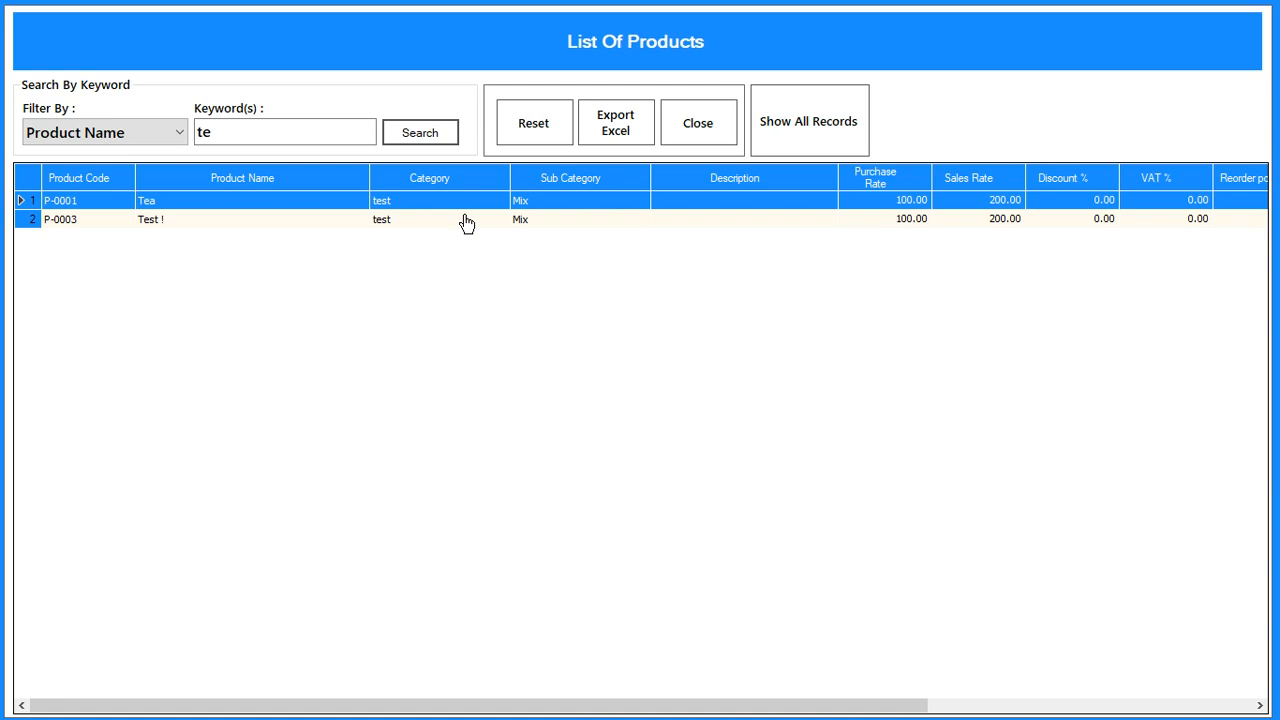
pyautogui.doubleClick(407, 204)
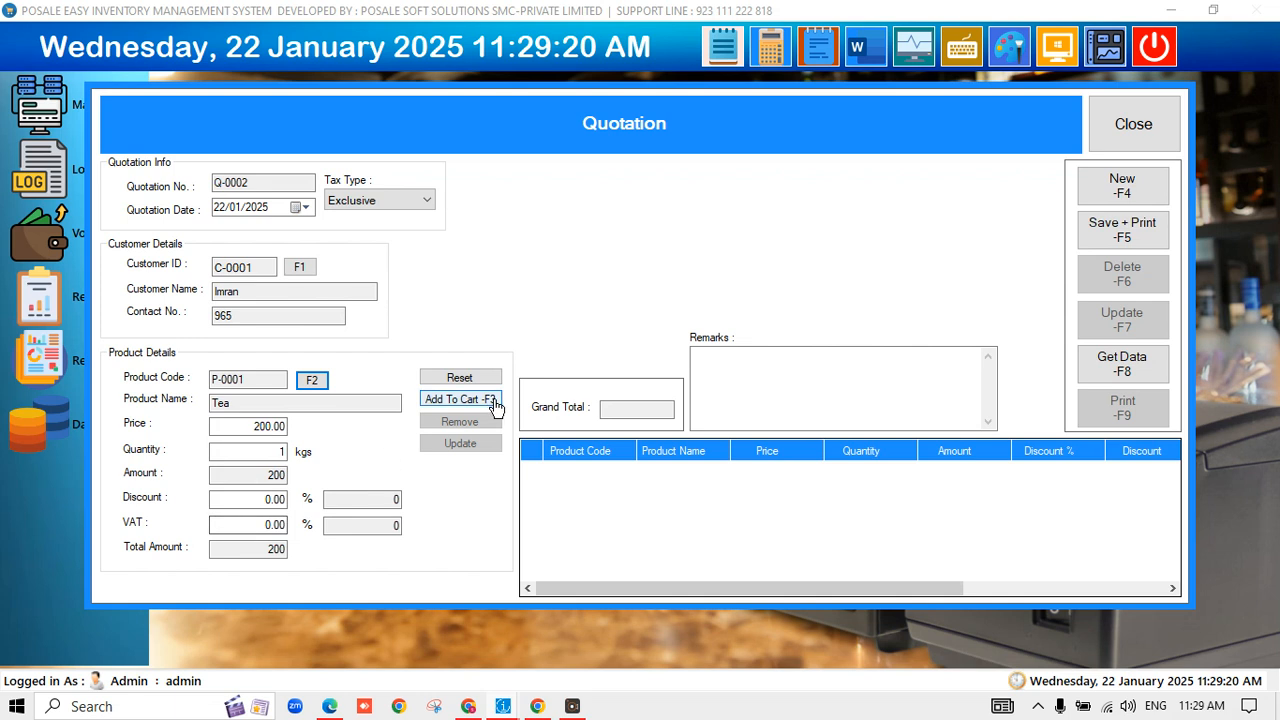
pyautogui.click(460, 400)
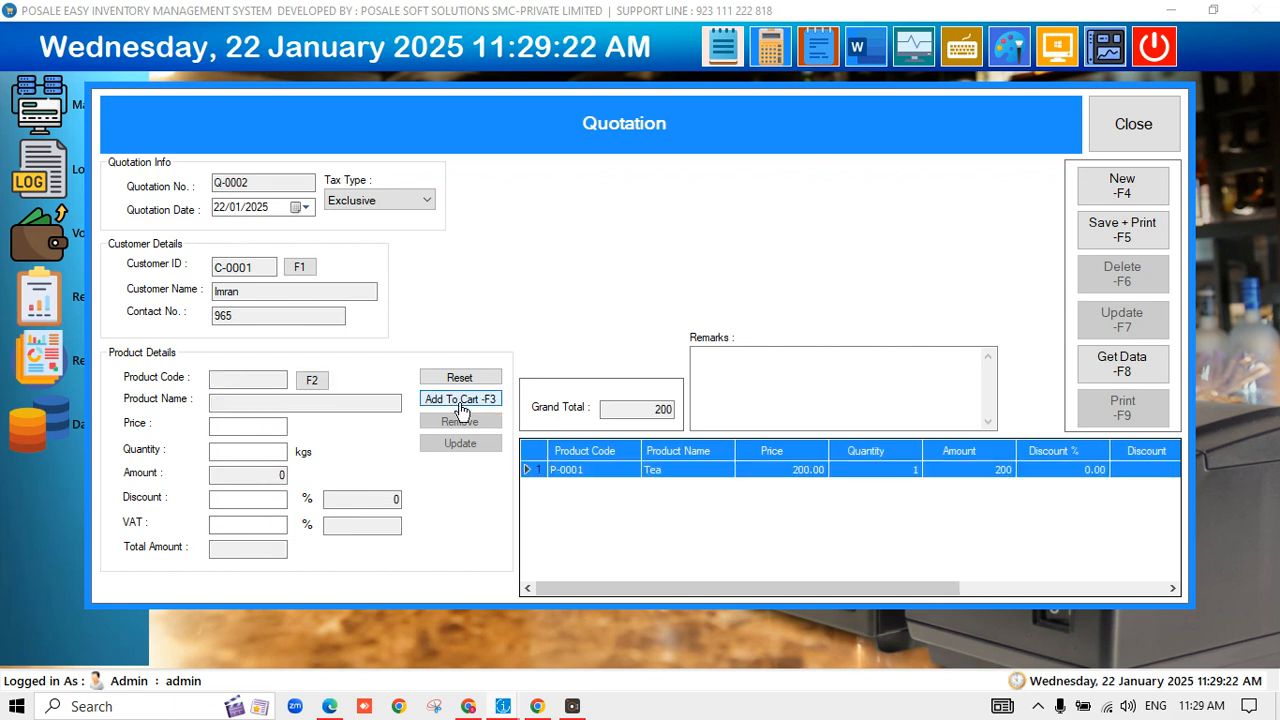
# Step: Search product names for "te" again and add the product Test ! to the quotation cart
pyautogui.click(312, 381)
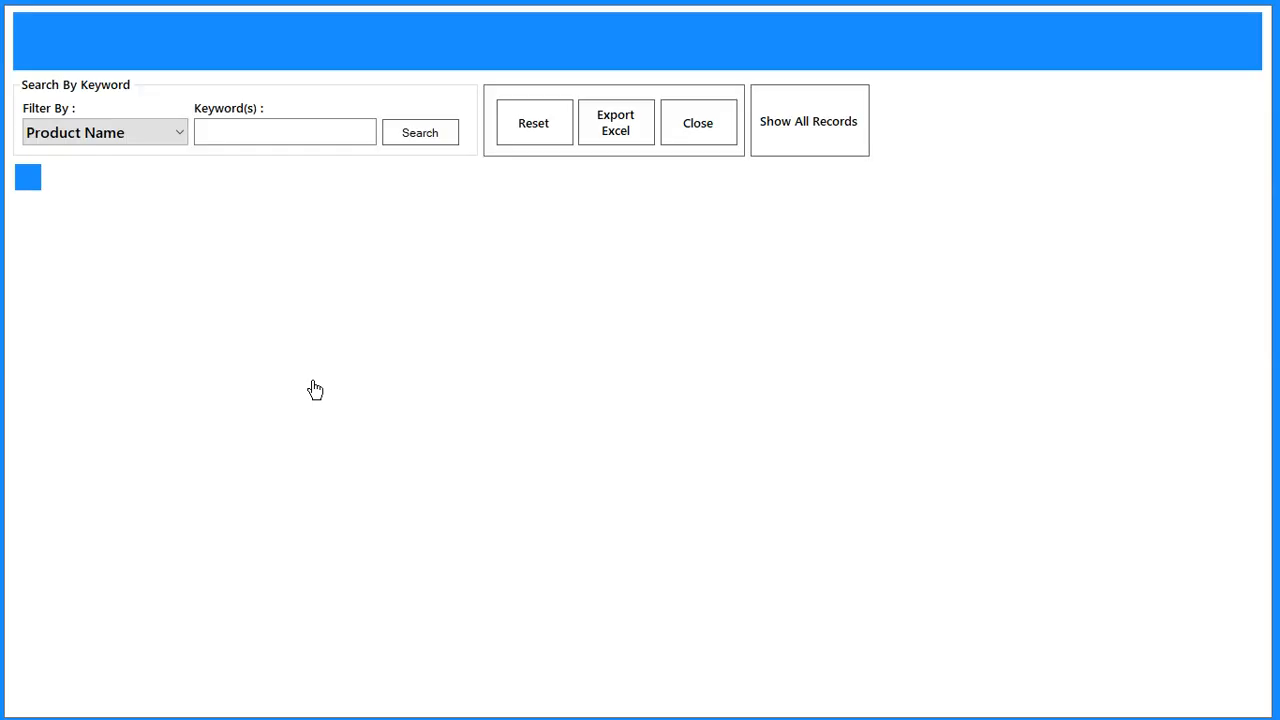
pyautogui.click(342, 130)
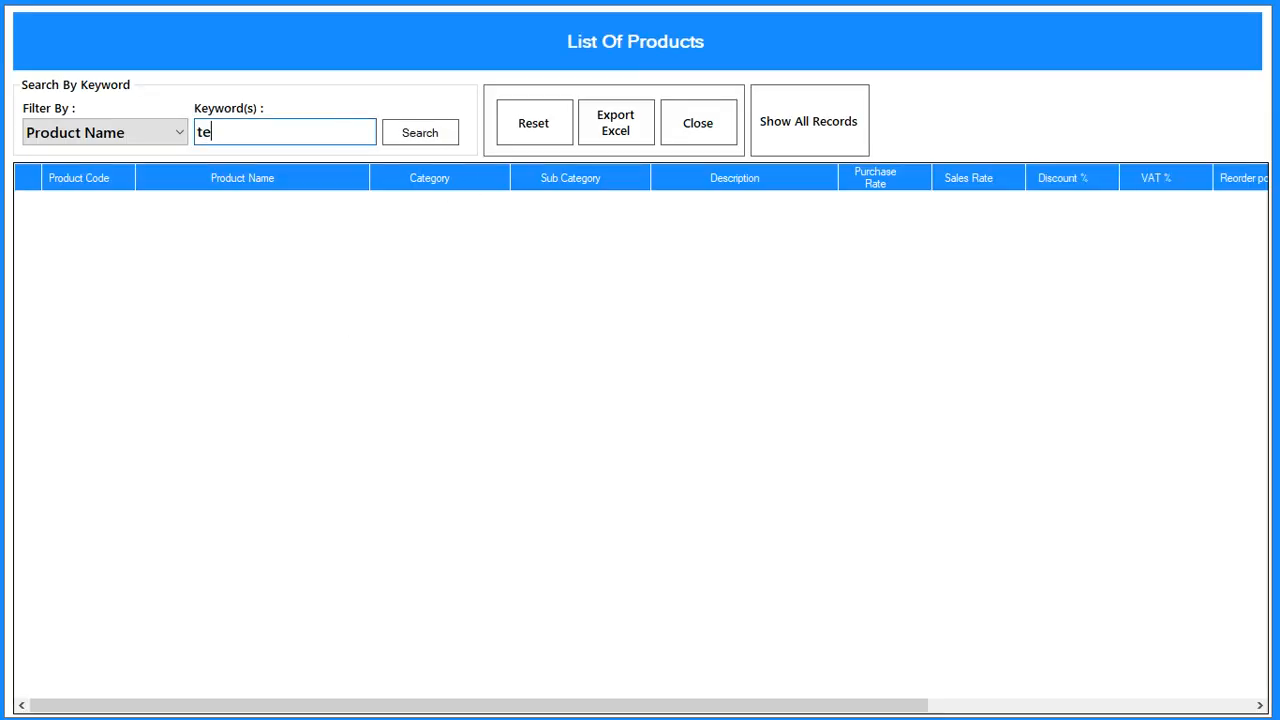
pyautogui.write('te')
pyautogui.click(437, 136)
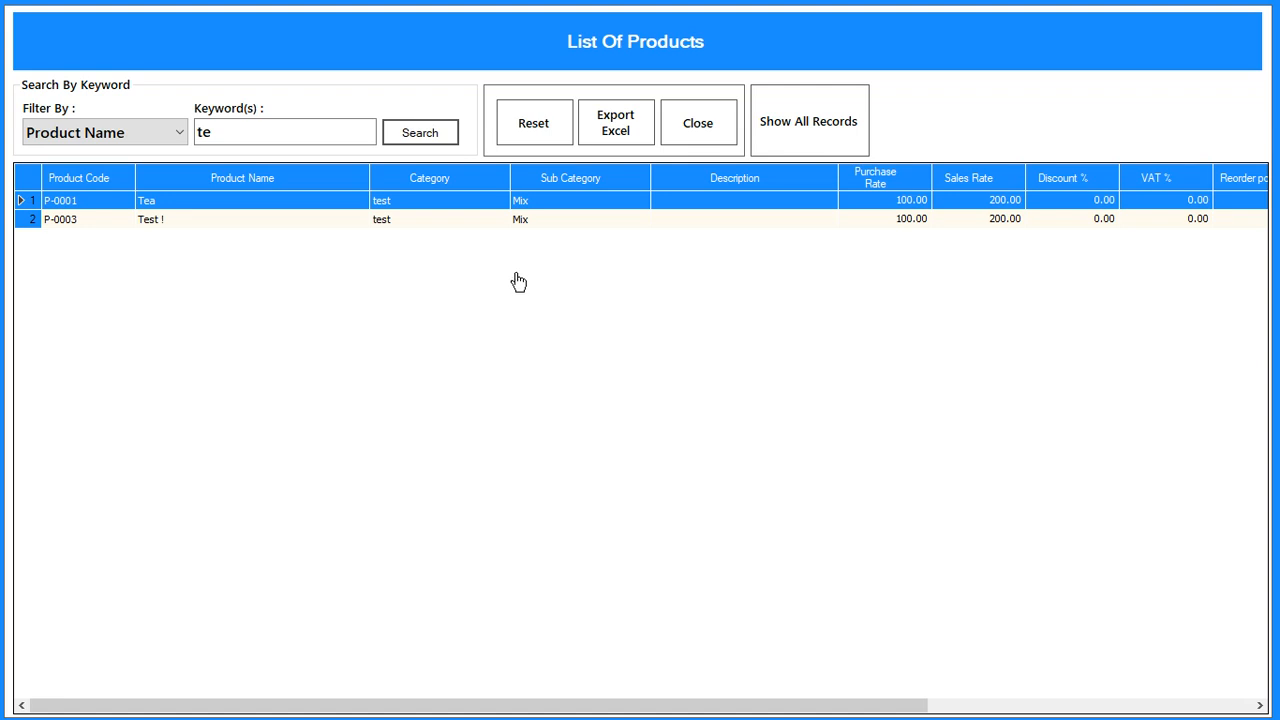
pyautogui.doubleClick(520, 233)
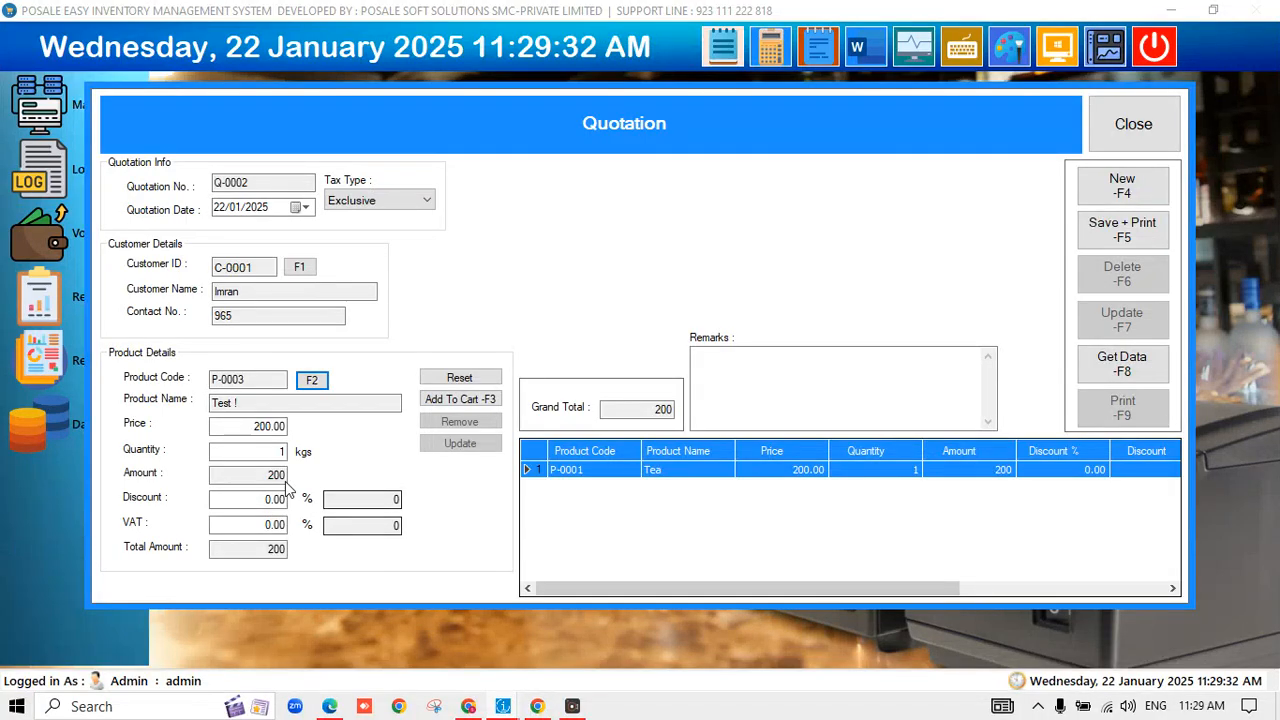
pyautogui.click(480, 400)
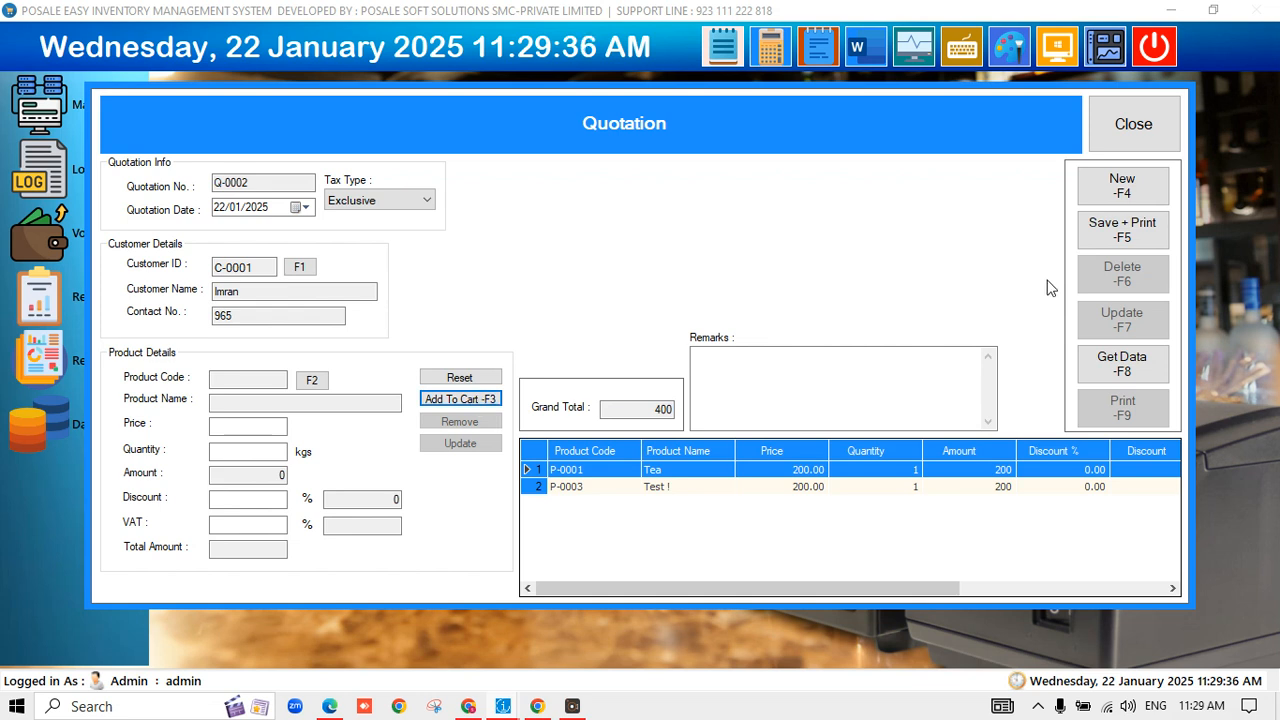
# Step: Save and print the quotation, reviewing its report from header to totals before closing the quotation form
pyautogui.click(1122, 240)
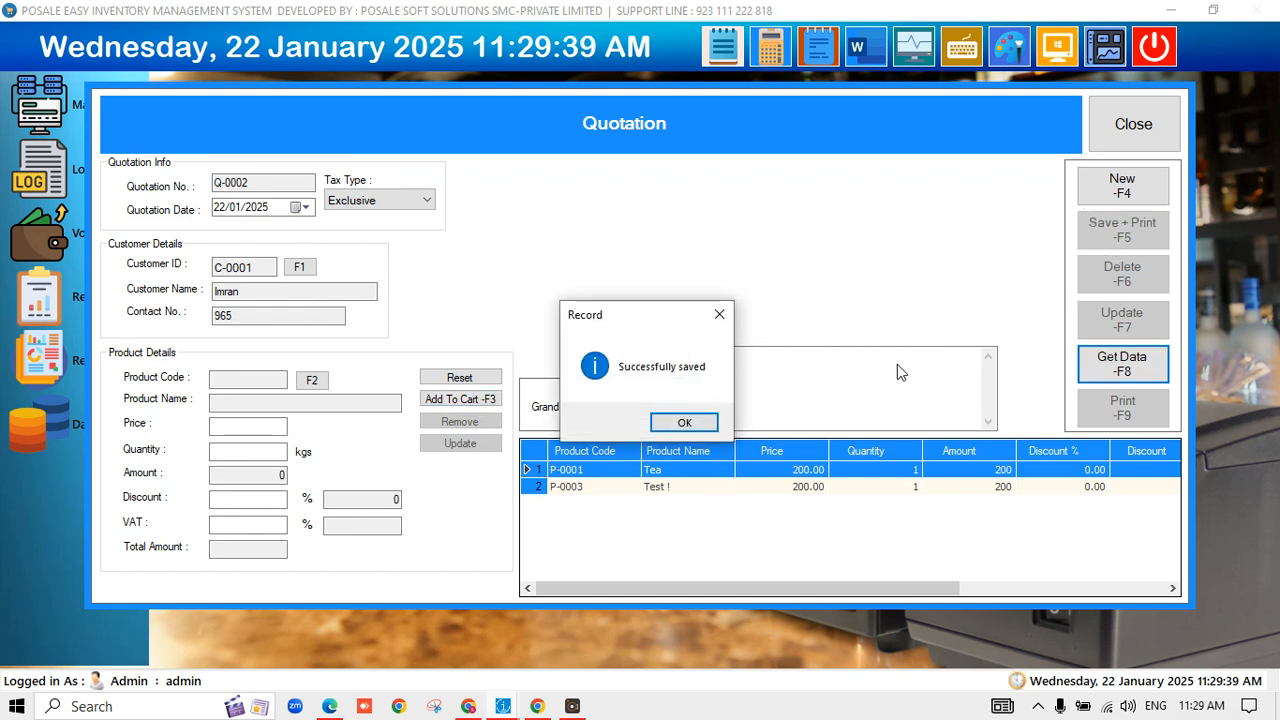
pyautogui.click(703, 422)
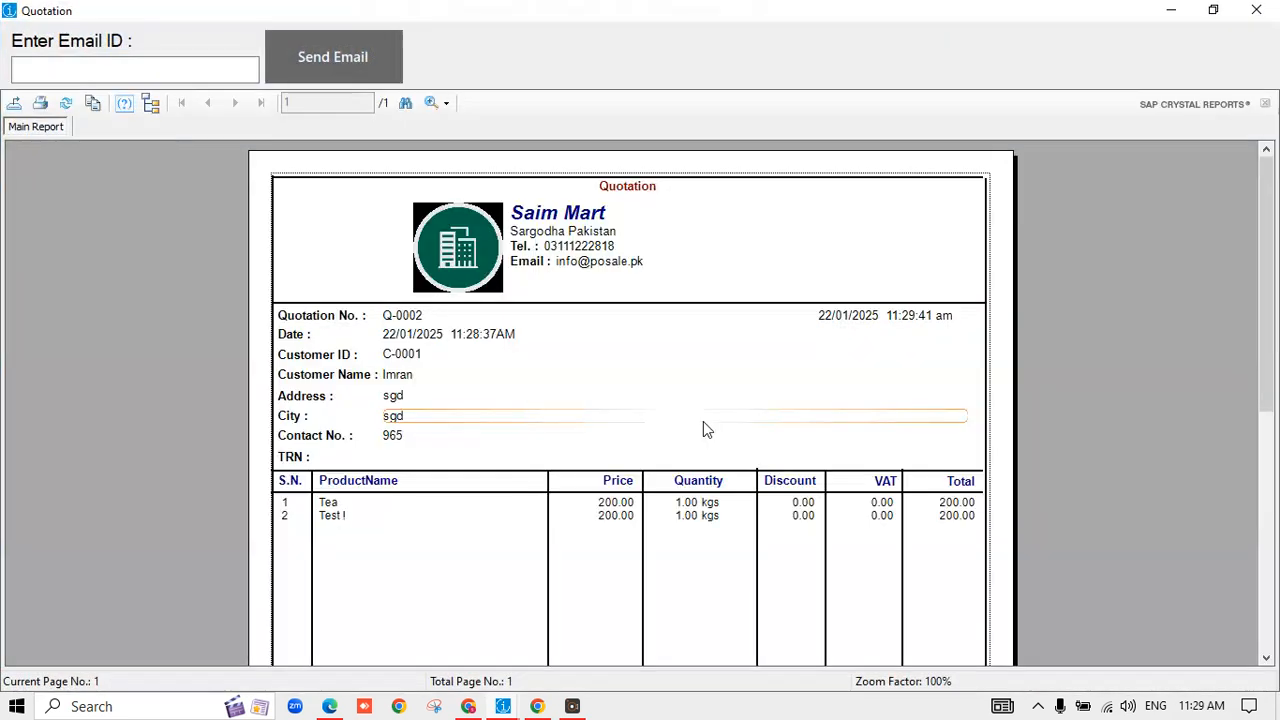
pyautogui.scroll(-3, 660, 420)
pyautogui.scroll(3, 660, 420)
pyautogui.scroll(-5, 660, 418)
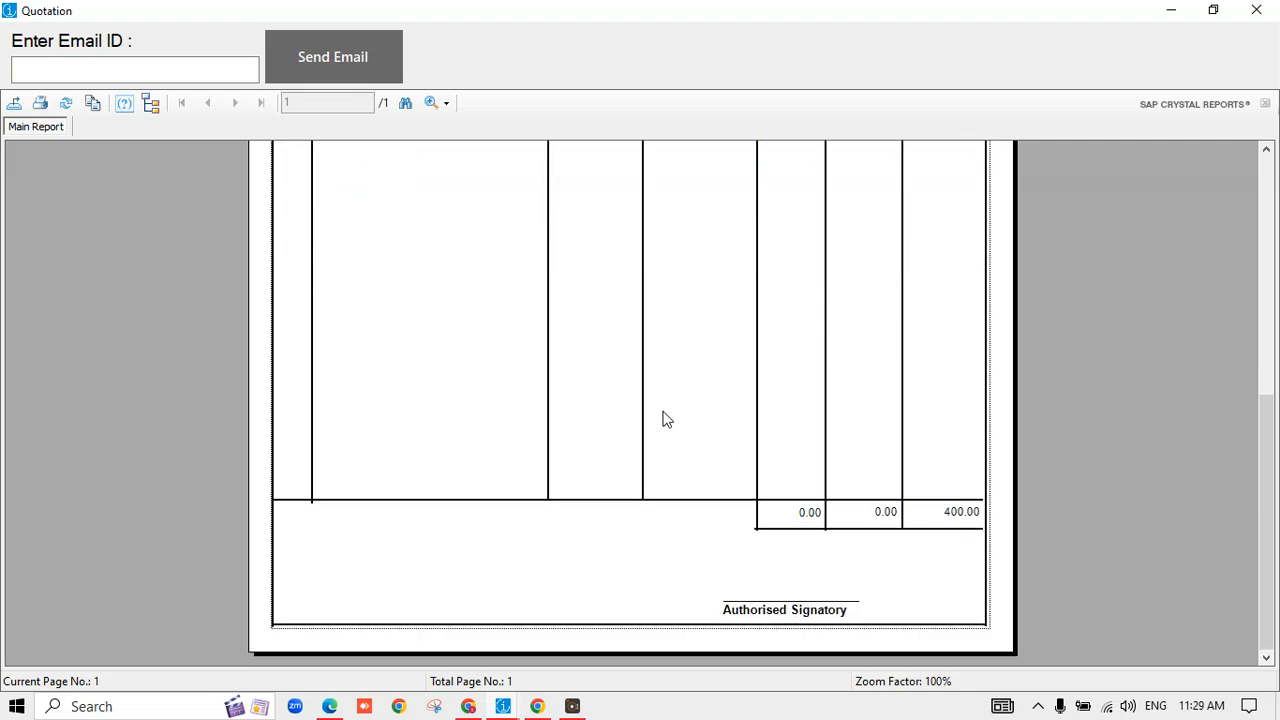
pyautogui.scroll(5, 667, 419)
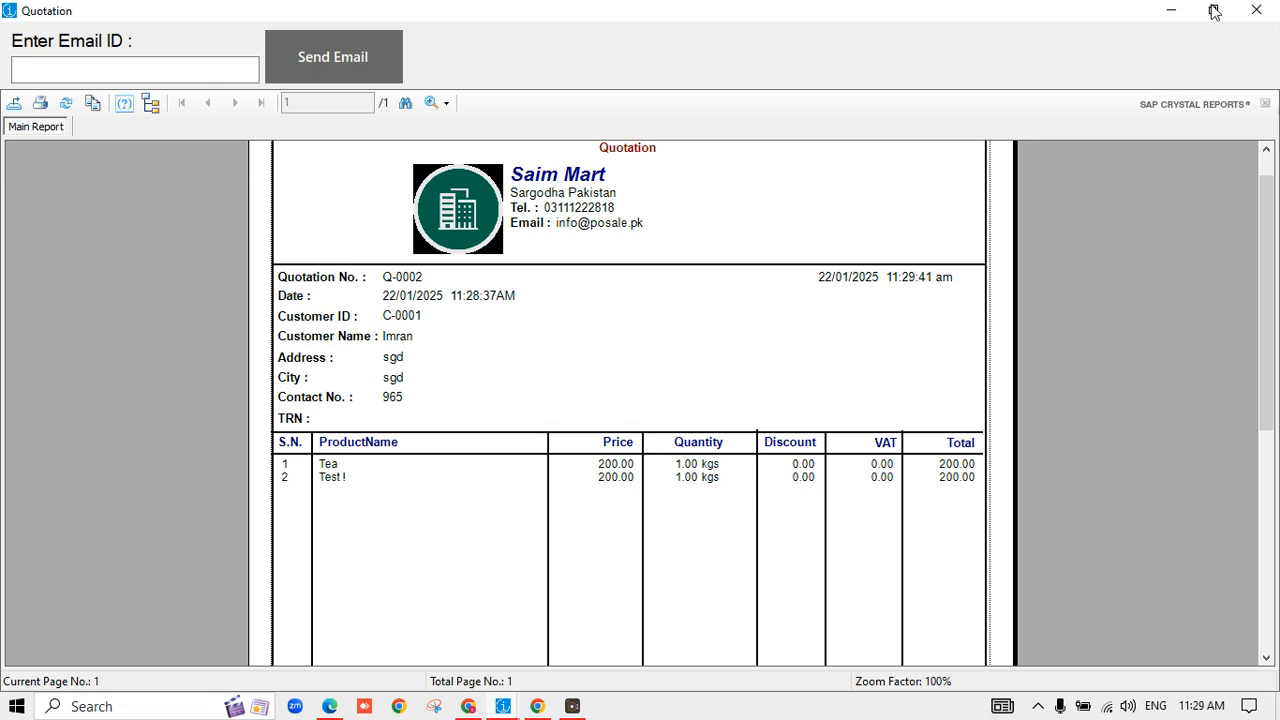
pyautogui.click(1256, 10)
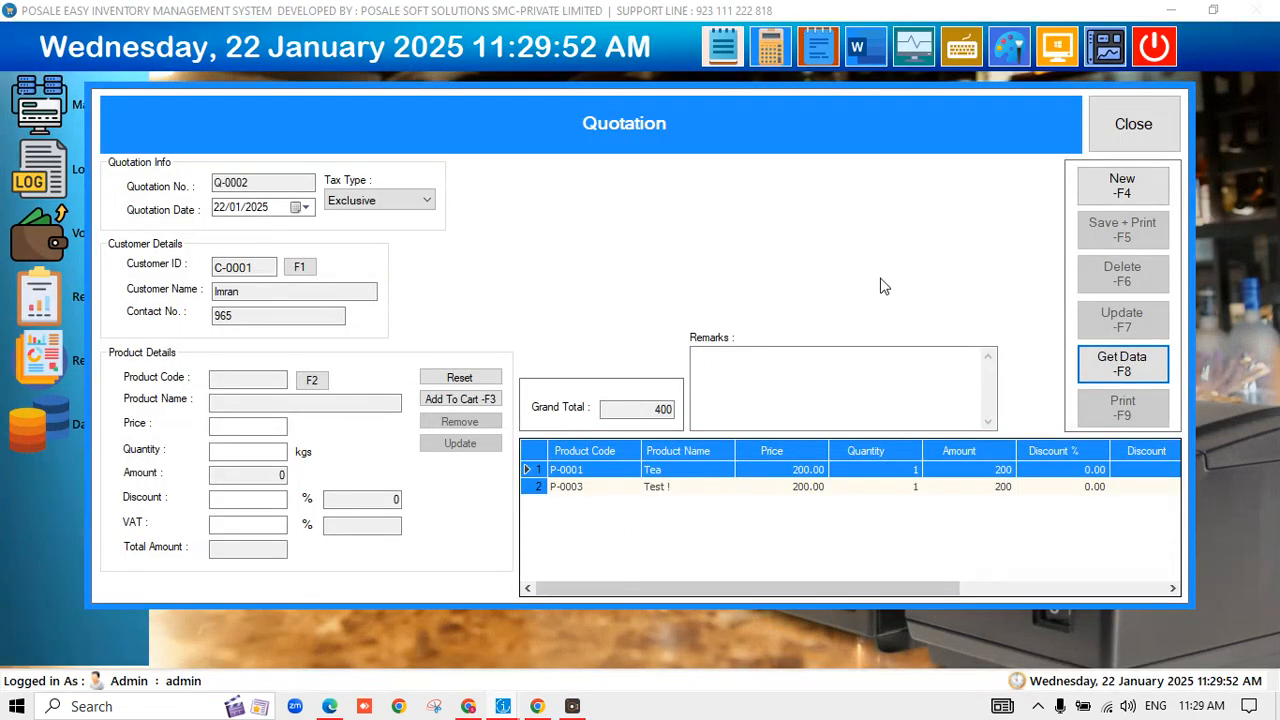
pyautogui.click(1131, 133)
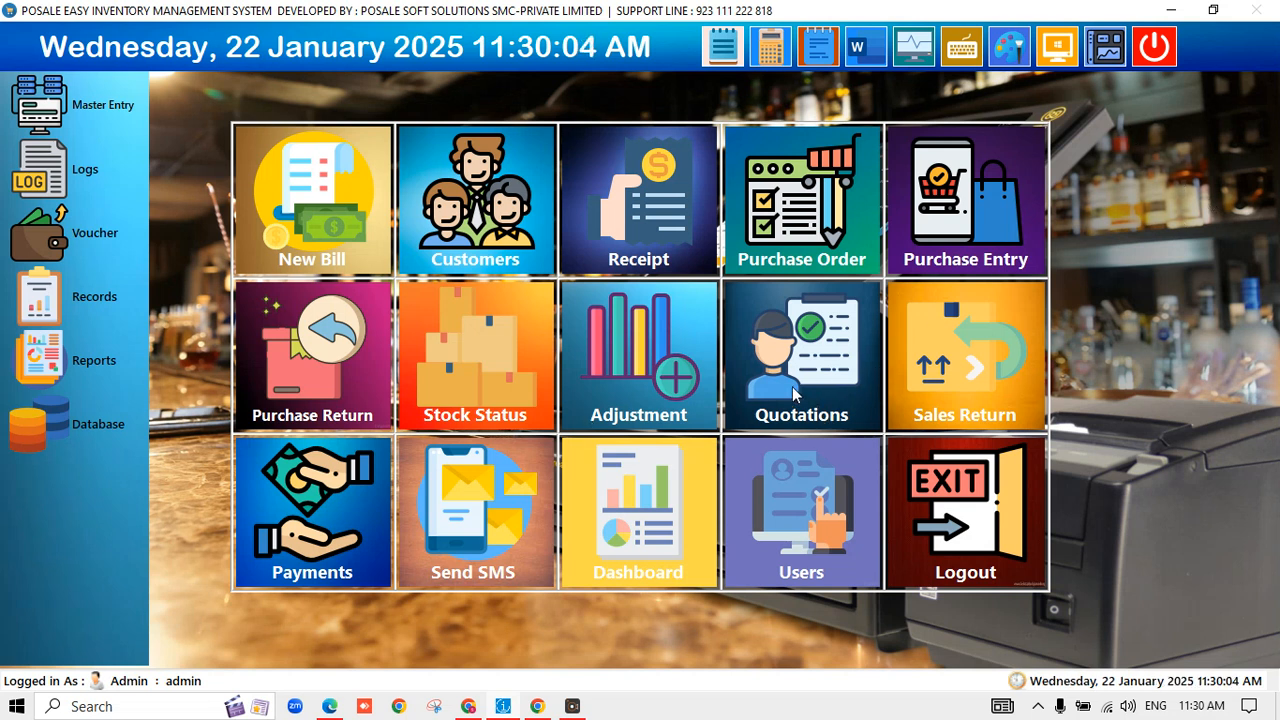
# Step: Open a new bill and load the saved quotation dated 22/01/2025 from the quotations list into the sales invoice
pyautogui.click(277, 244)
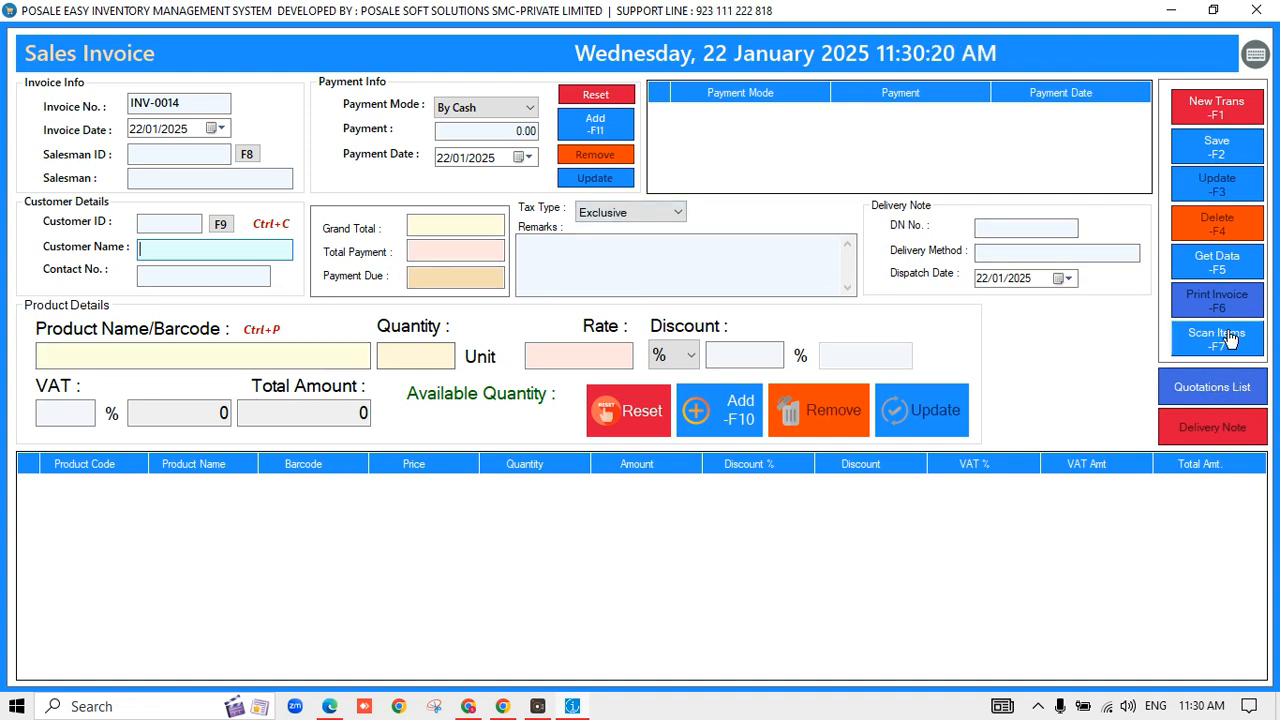
pyautogui.click(1222, 393)
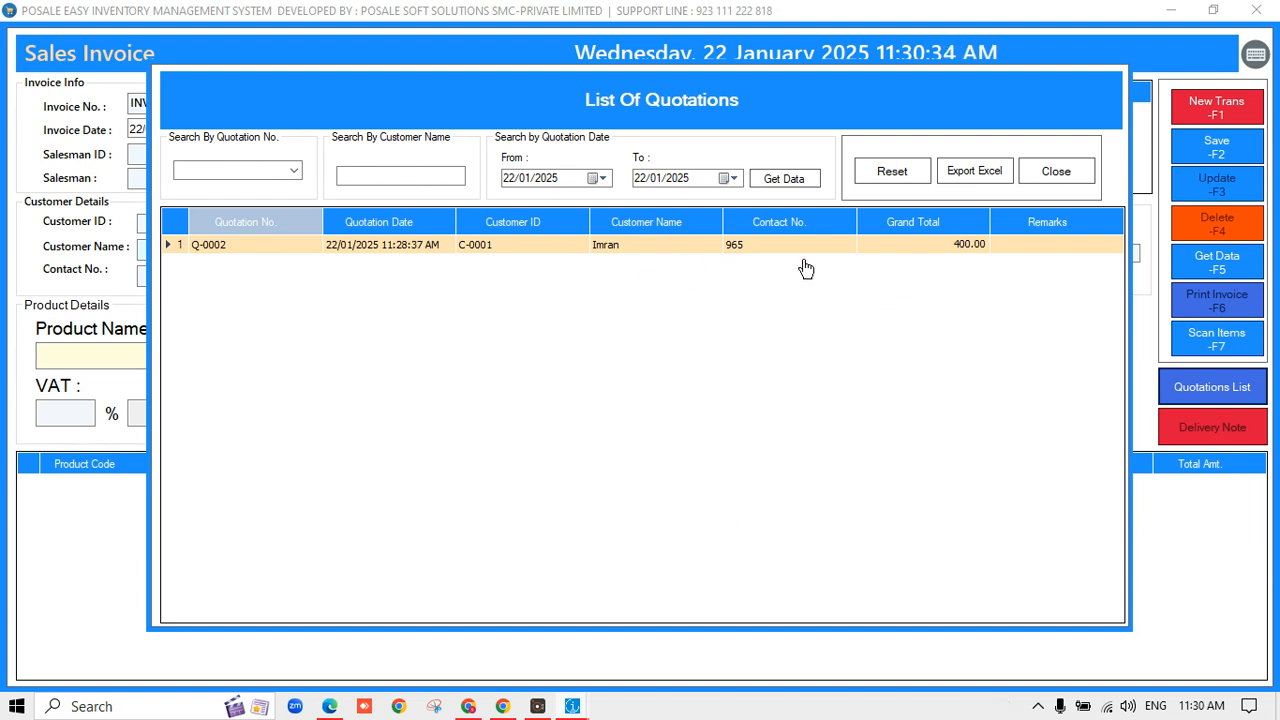
pyautogui.doubleClick(762, 256)
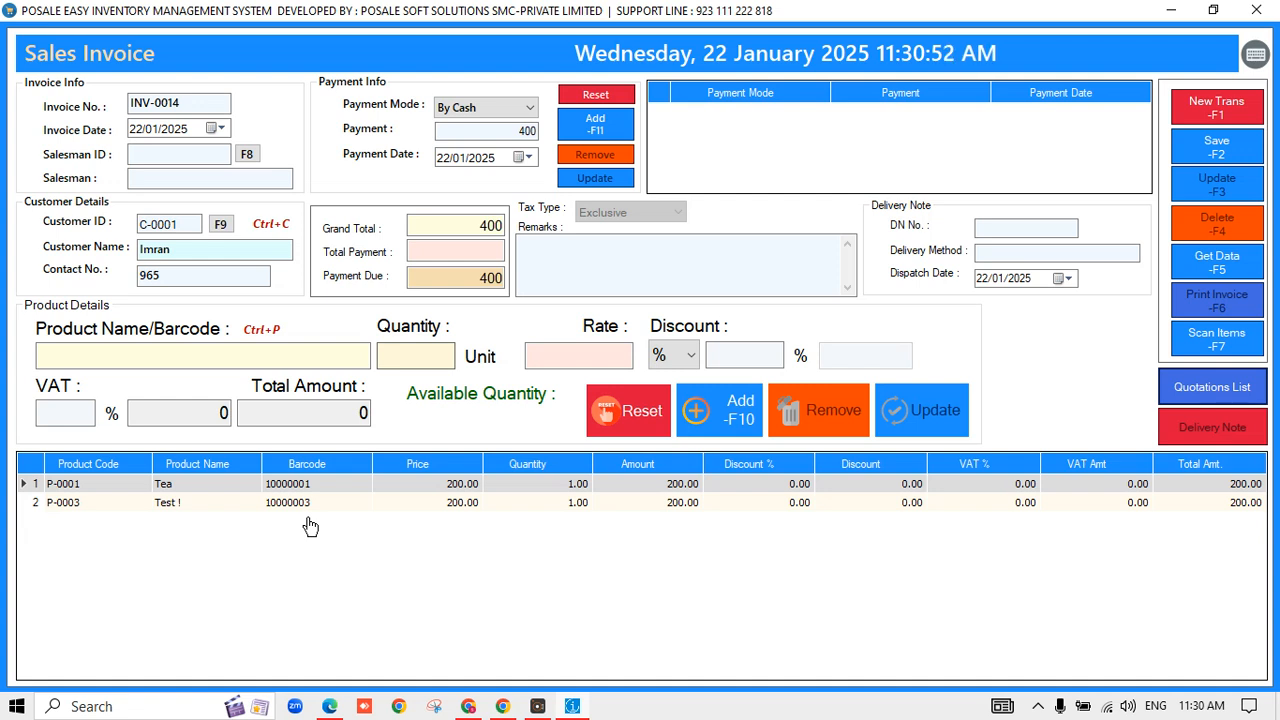
# Step: Add the full cash payment of 400 to the sales invoice and save the invoice
pyautogui.click(598, 121)
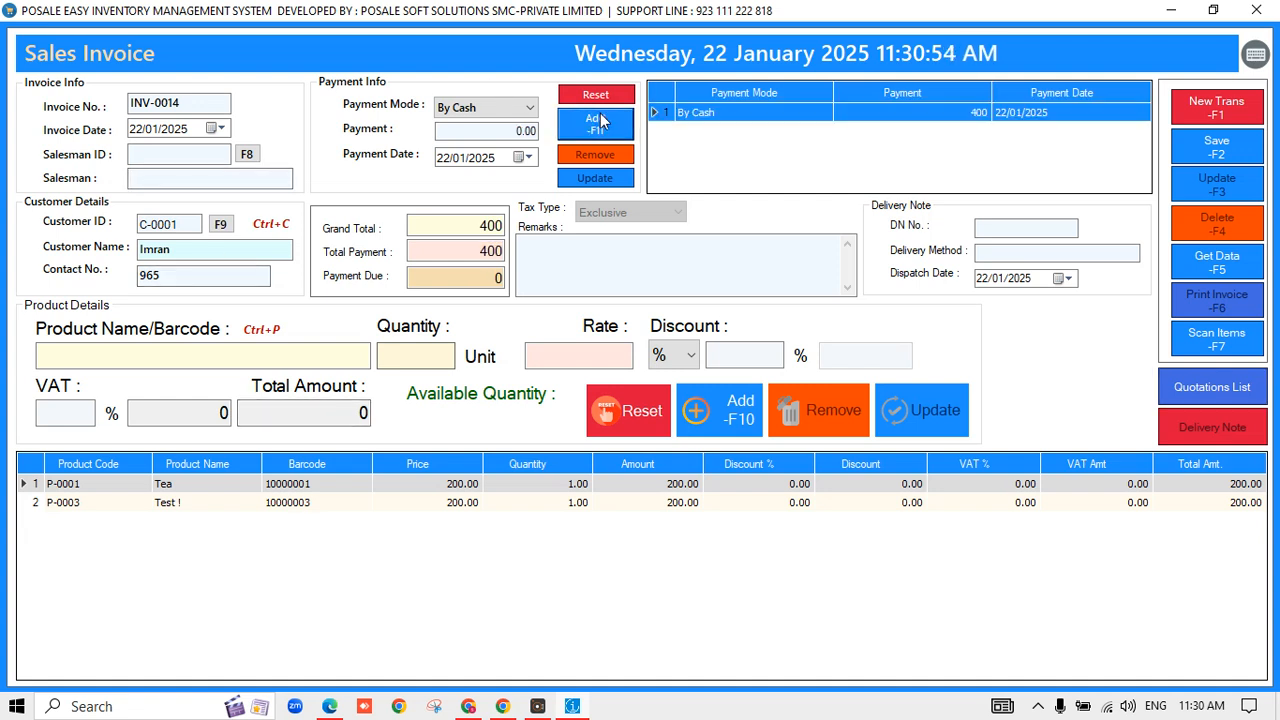
pyautogui.click(1228, 150)
pyautogui.click(1212, 188)
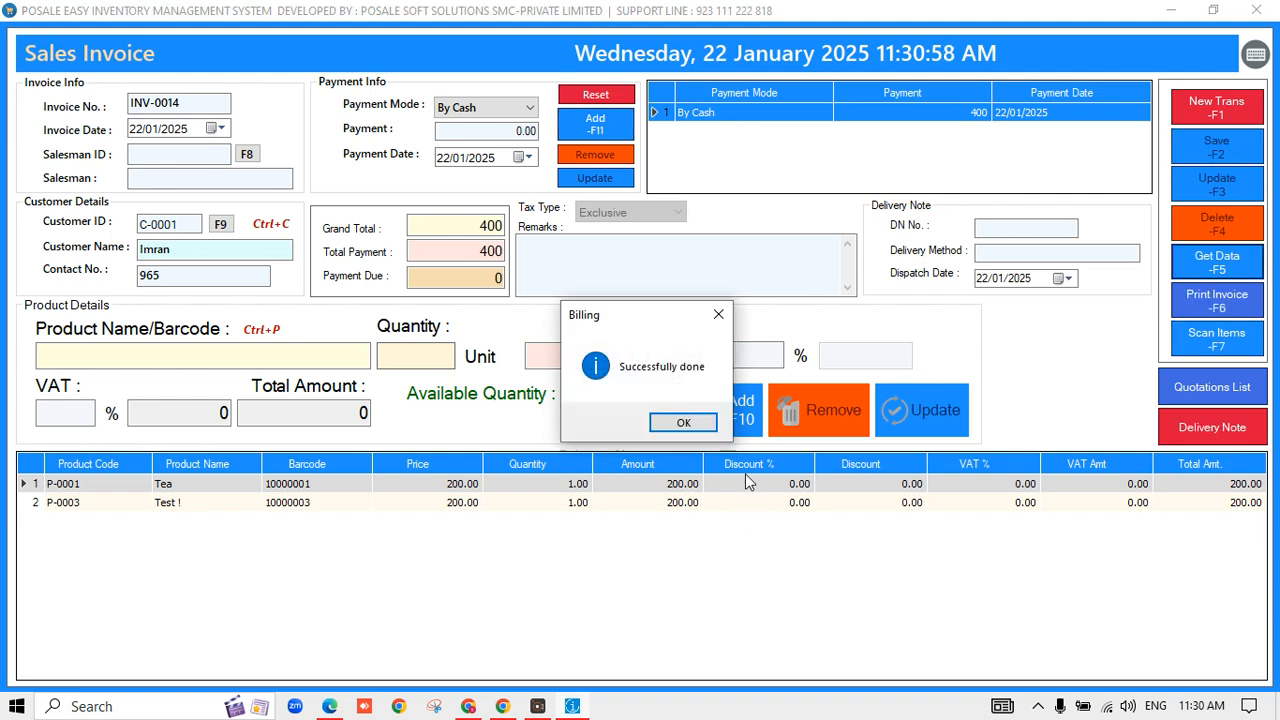
pyautogui.click(684, 423)
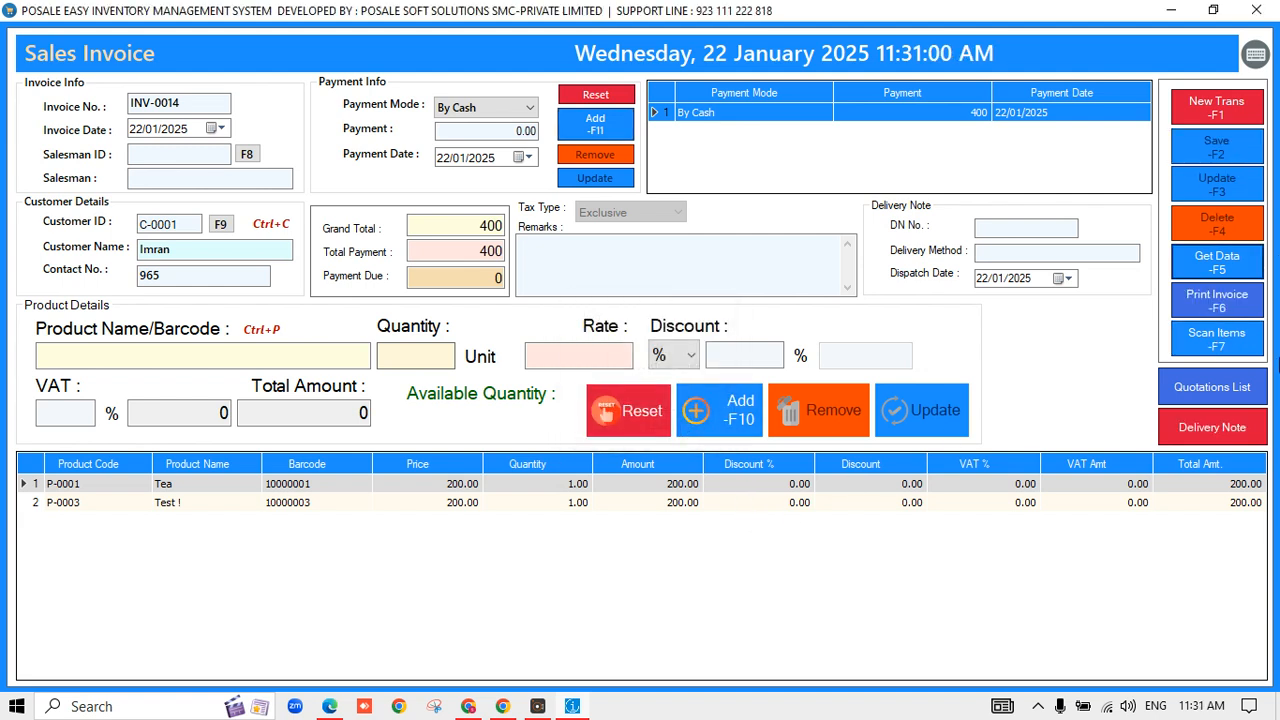
# Step: Open the printable tax invoice and review its customer details, product lines and totals
pyautogui.click(1218, 305)
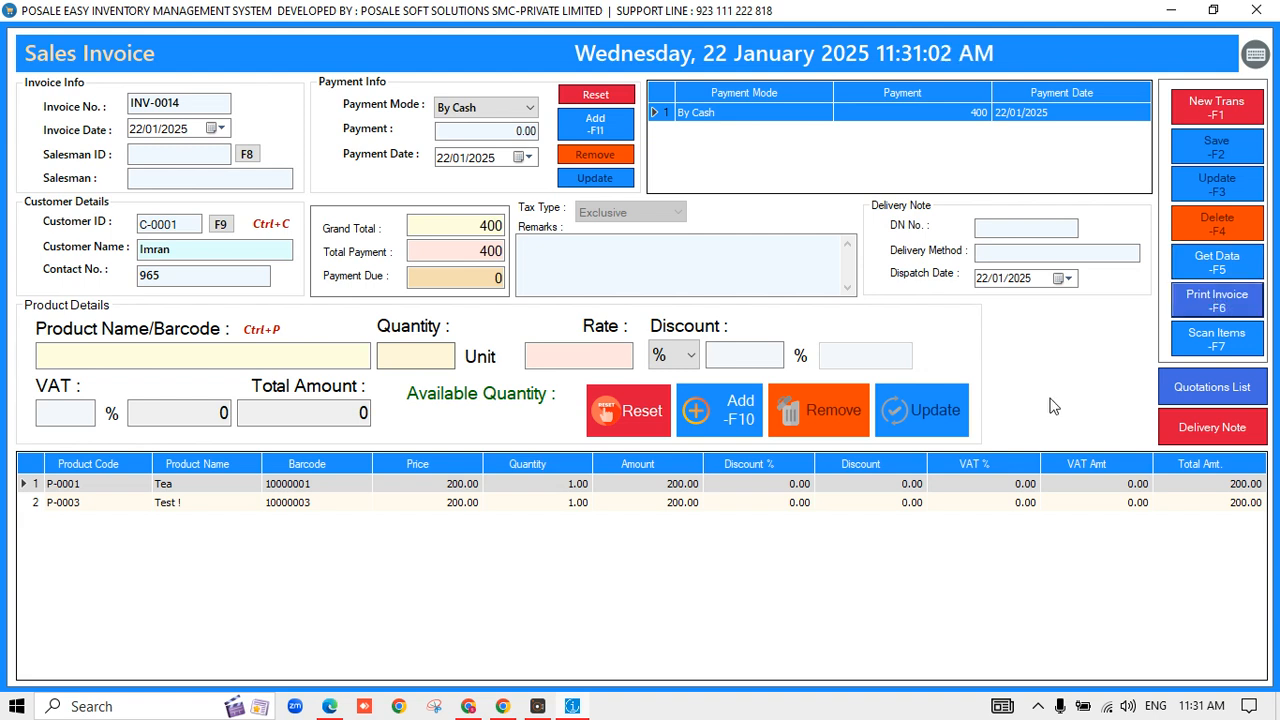
pyautogui.scroll(-6, 619, 309)
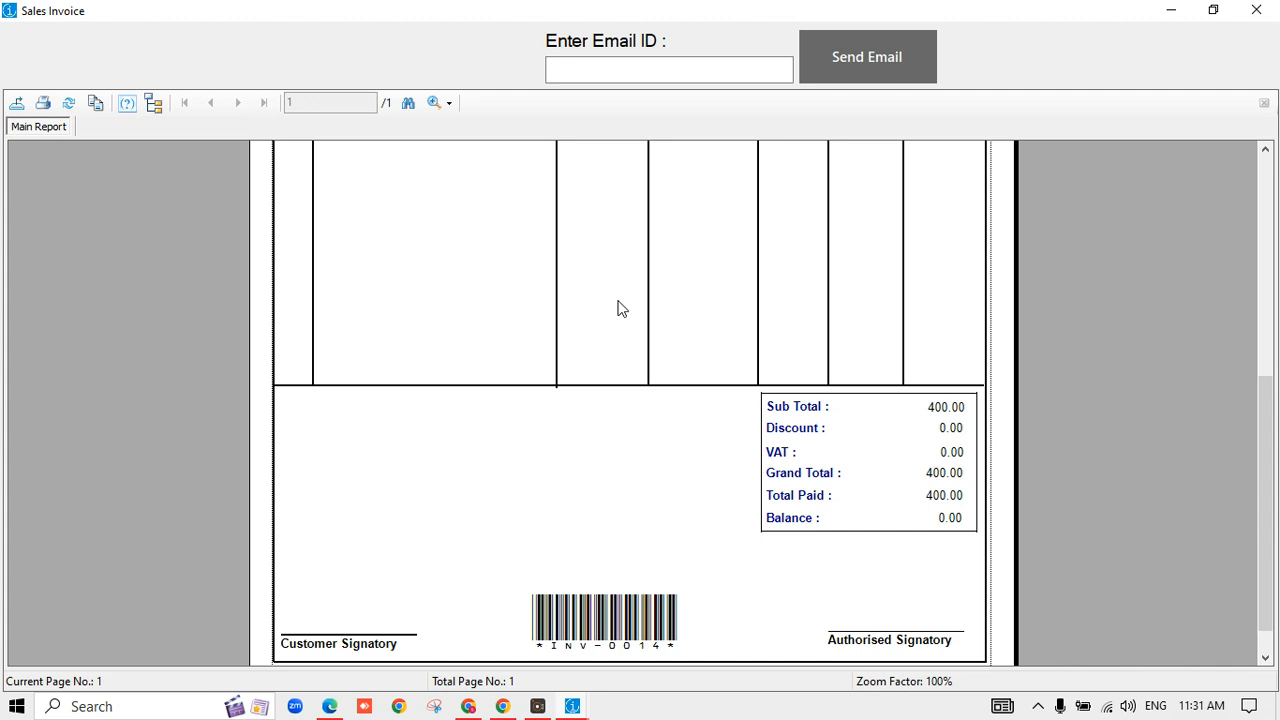
pyautogui.scroll(6, 619, 309)
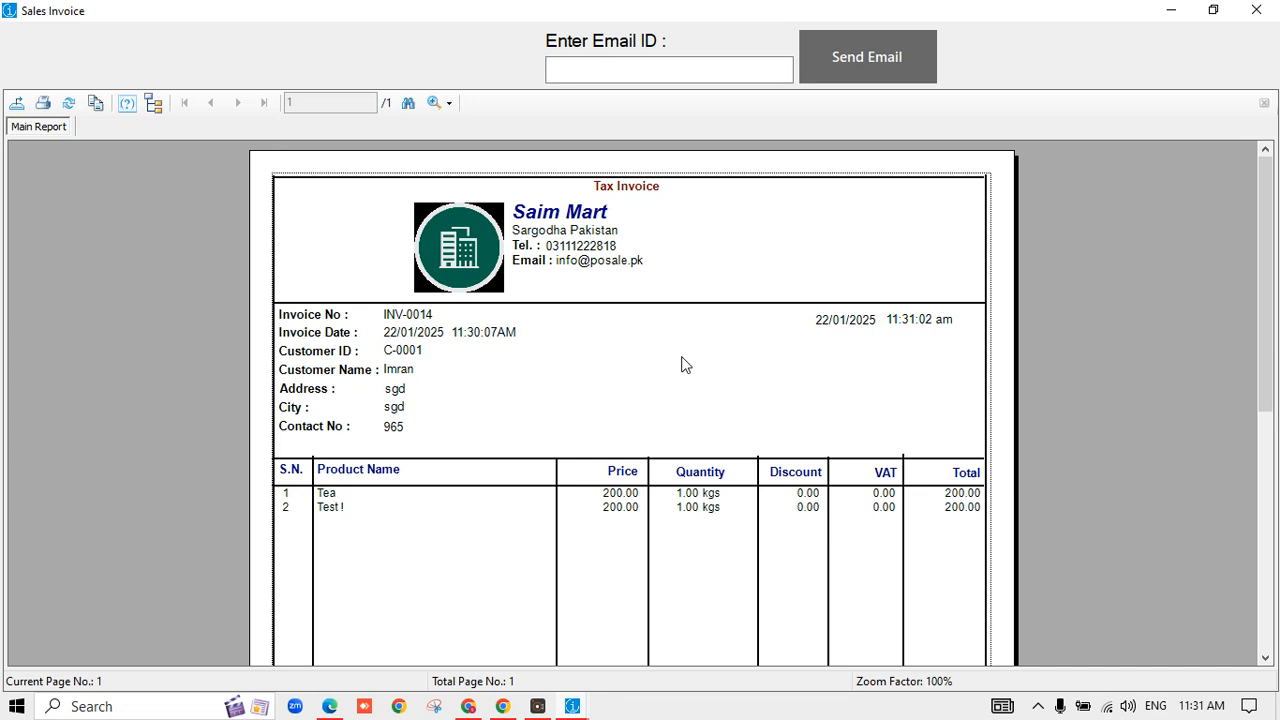
pyautogui.scroll(-2, 683, 365)
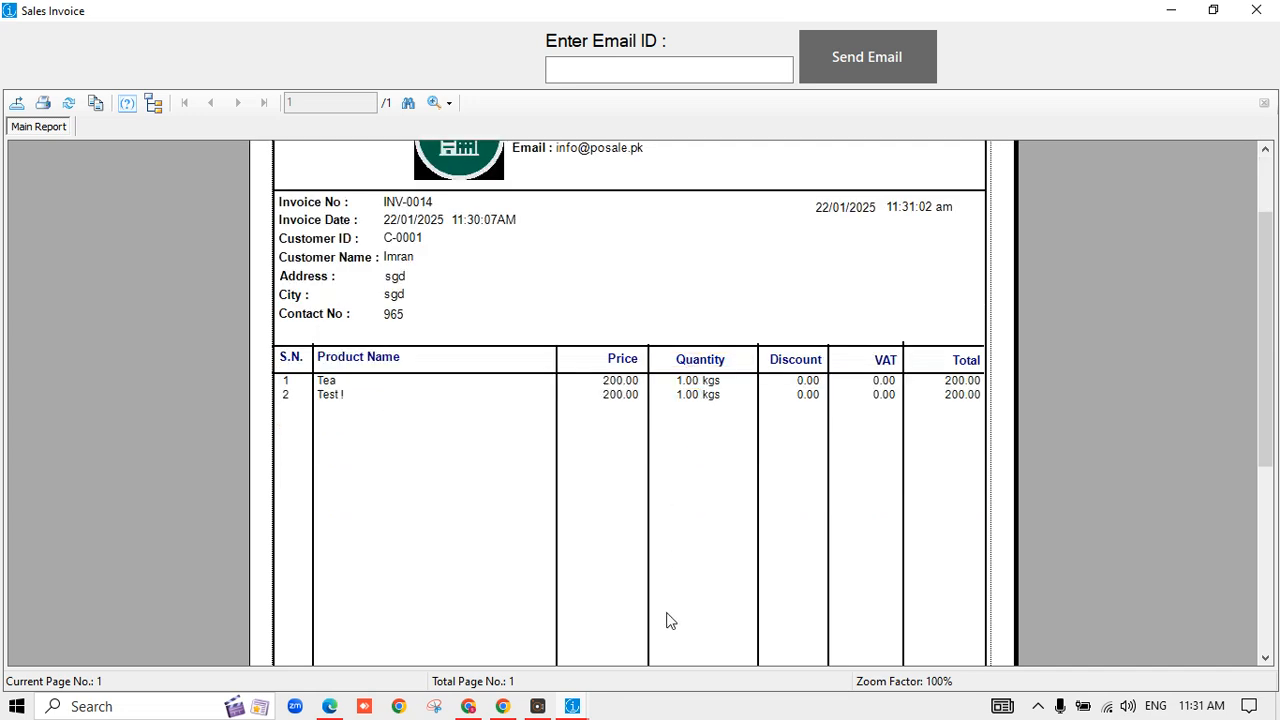
pyautogui.click(644, 696)
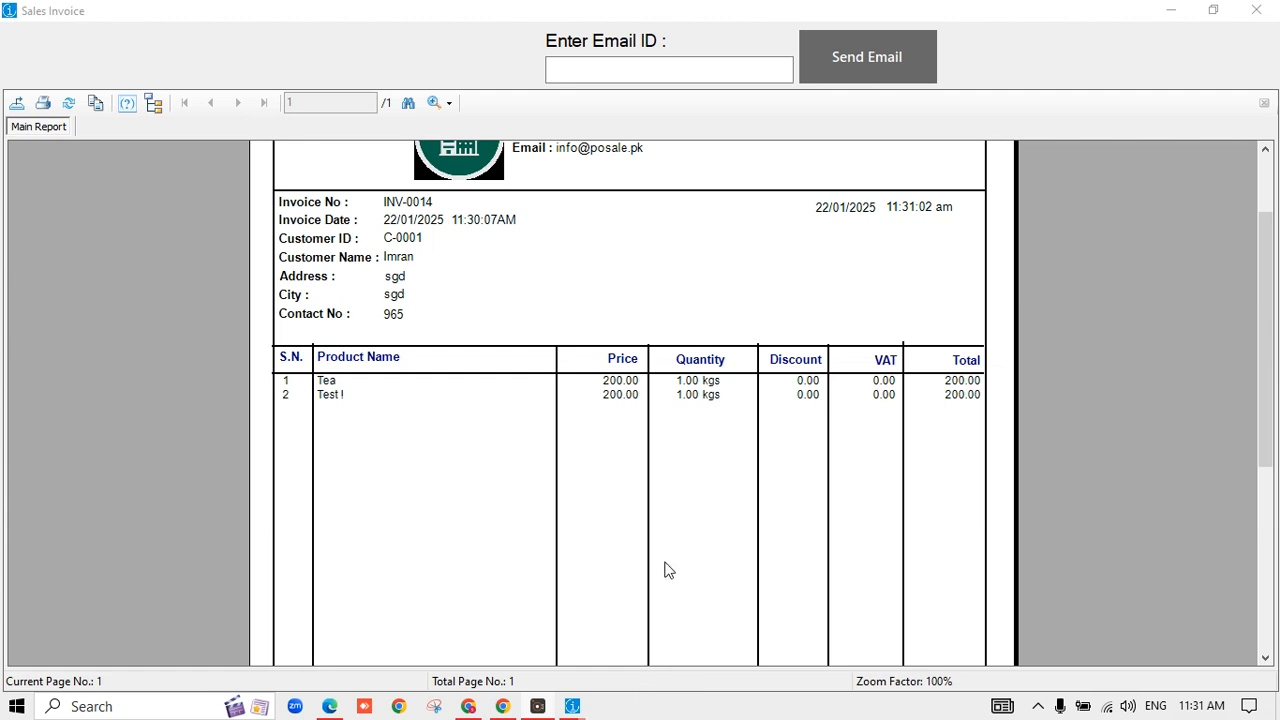
pyautogui.scroll(2, 663, 505)
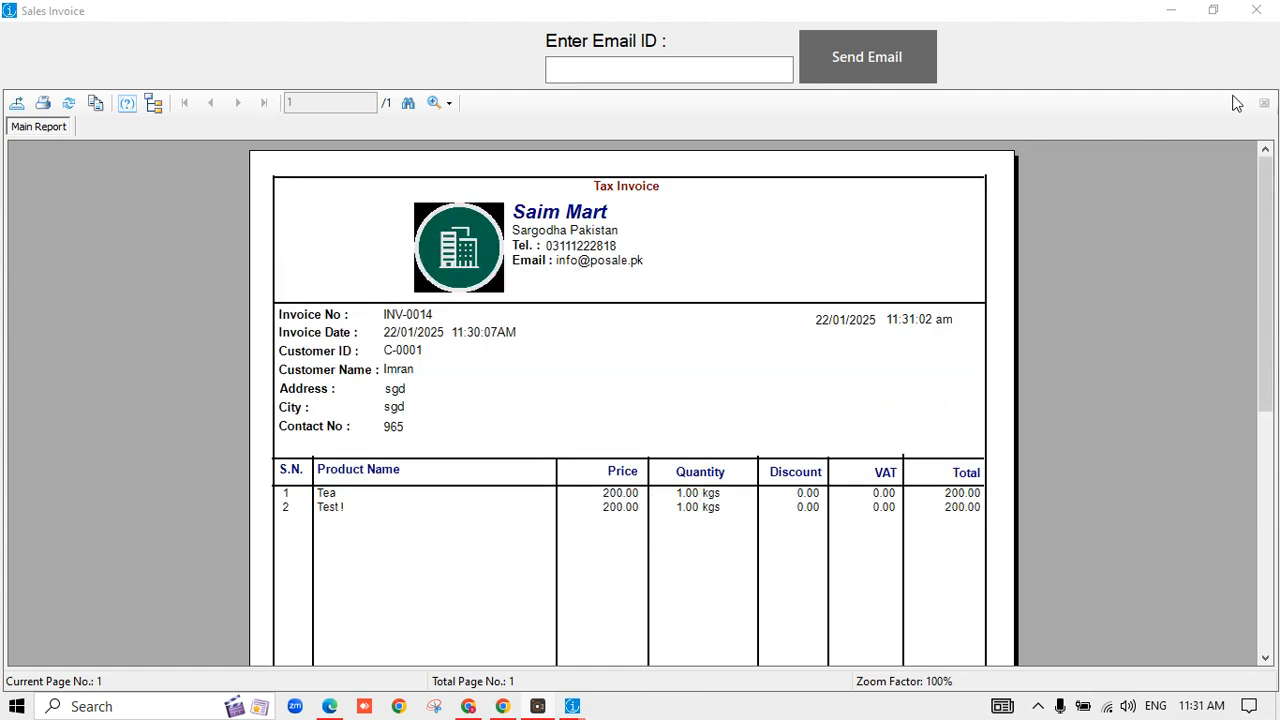
pyautogui.click(1256, 10)
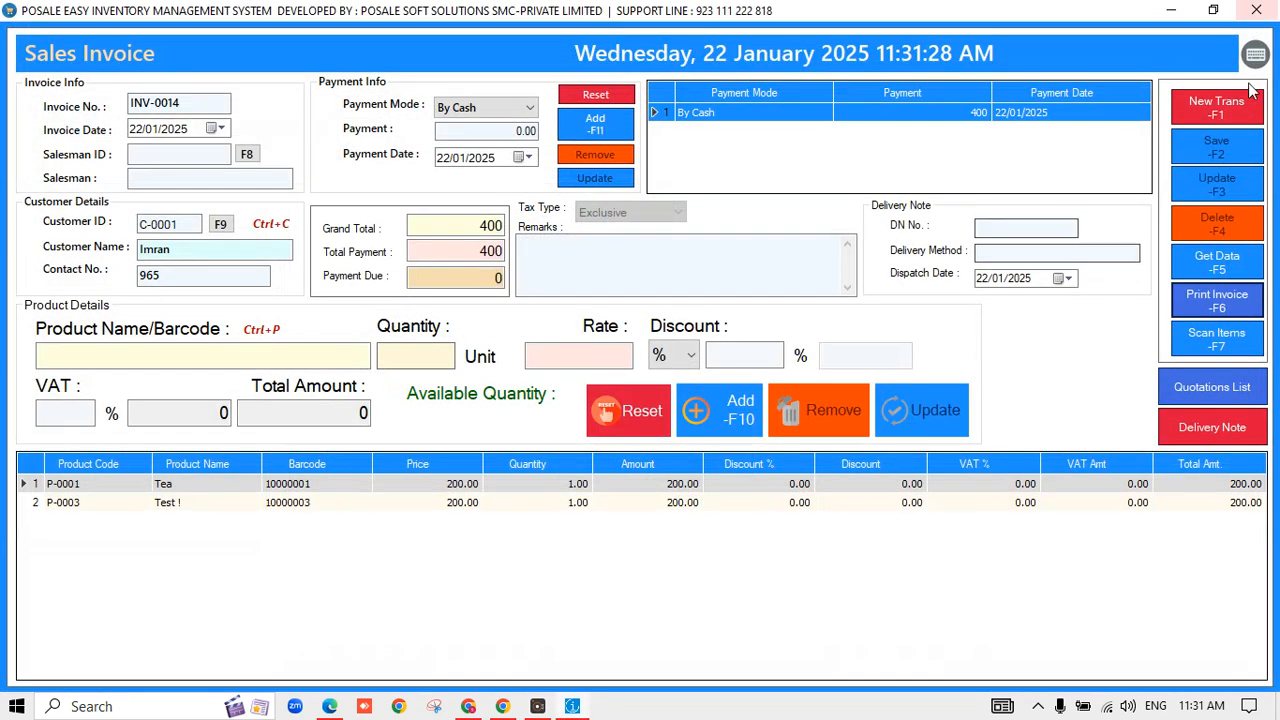
# Step: Start another blank sales invoice and assign the second customer in the customer list to it
pyautogui.click(1230, 107)
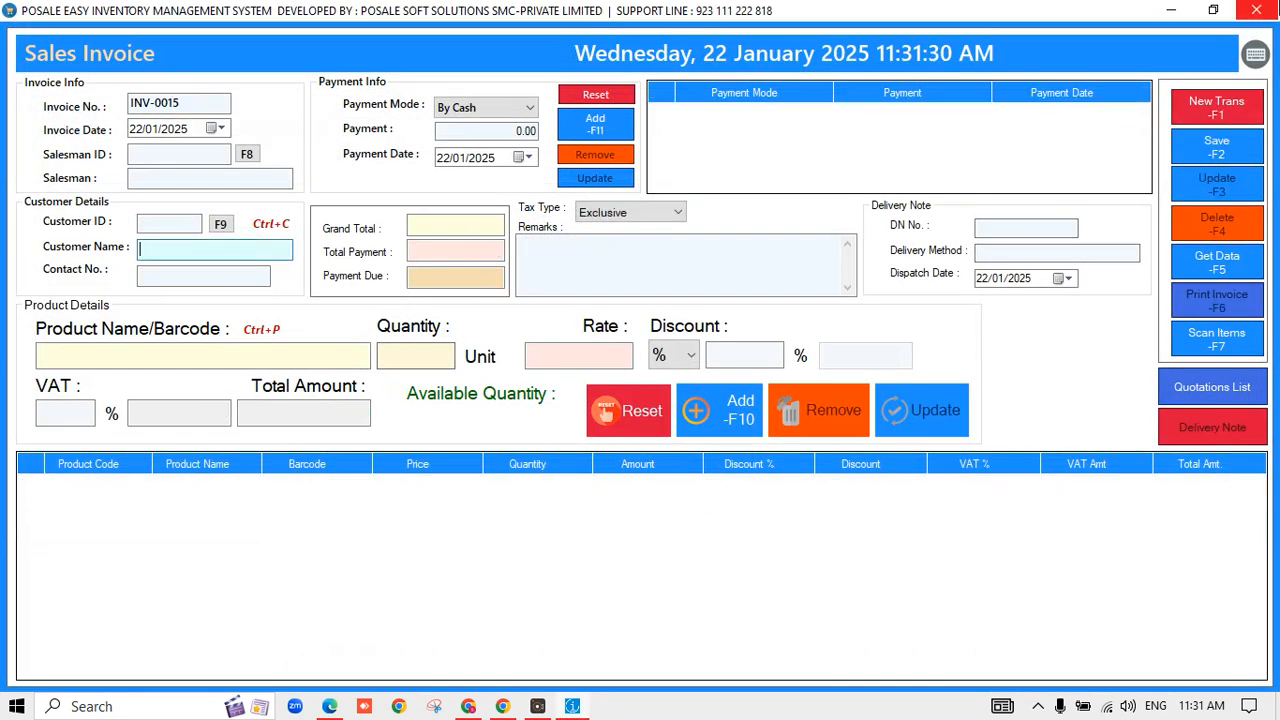
pyautogui.click(1262, 16)
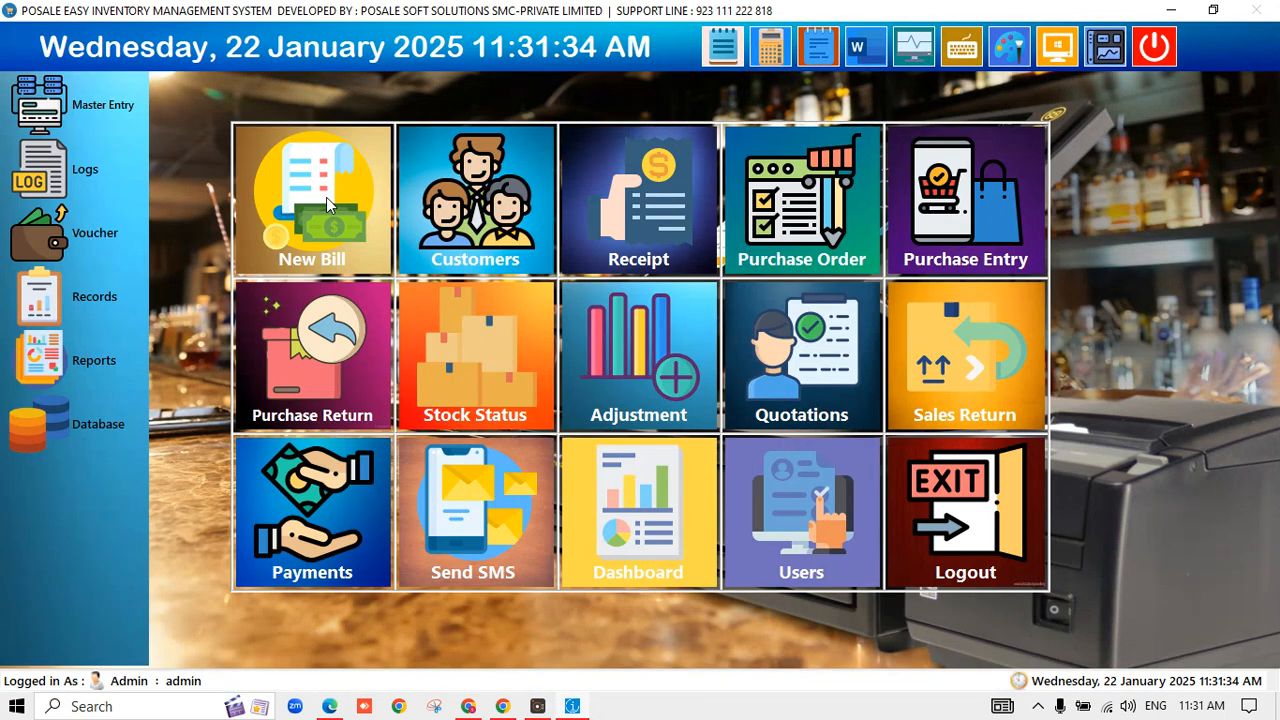
pyautogui.click(326, 197)
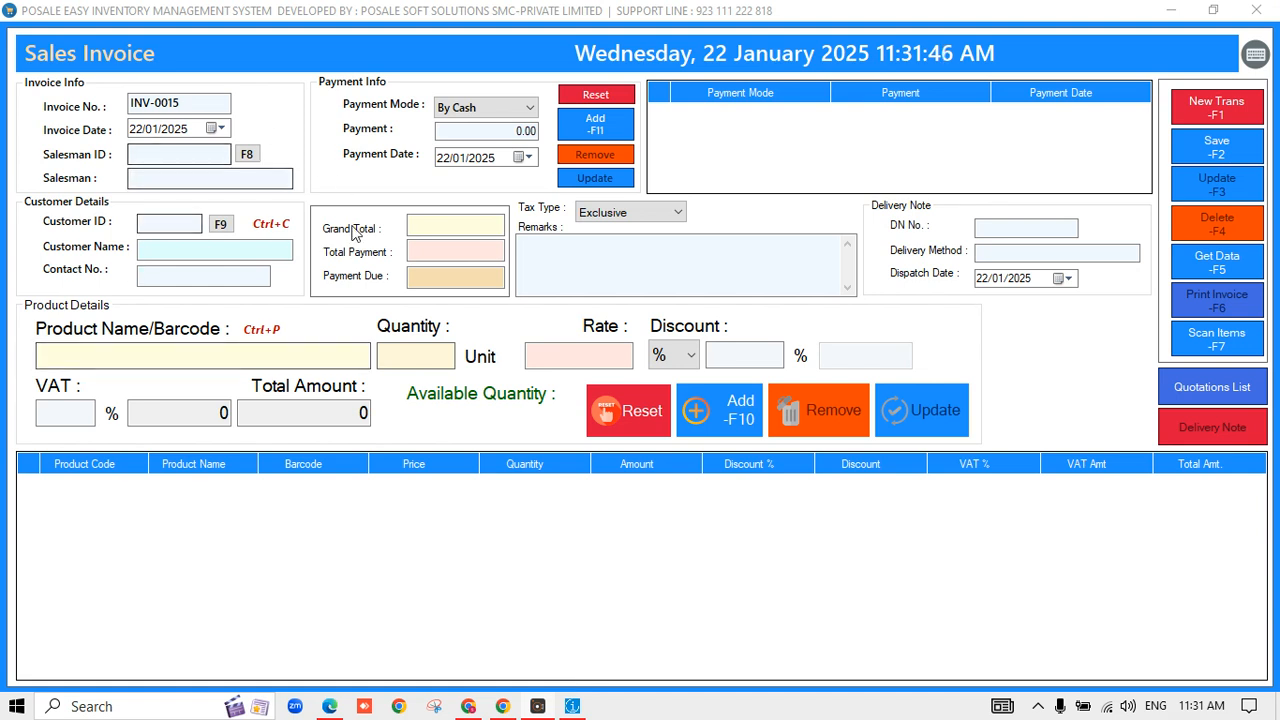
pyautogui.click(220, 224)
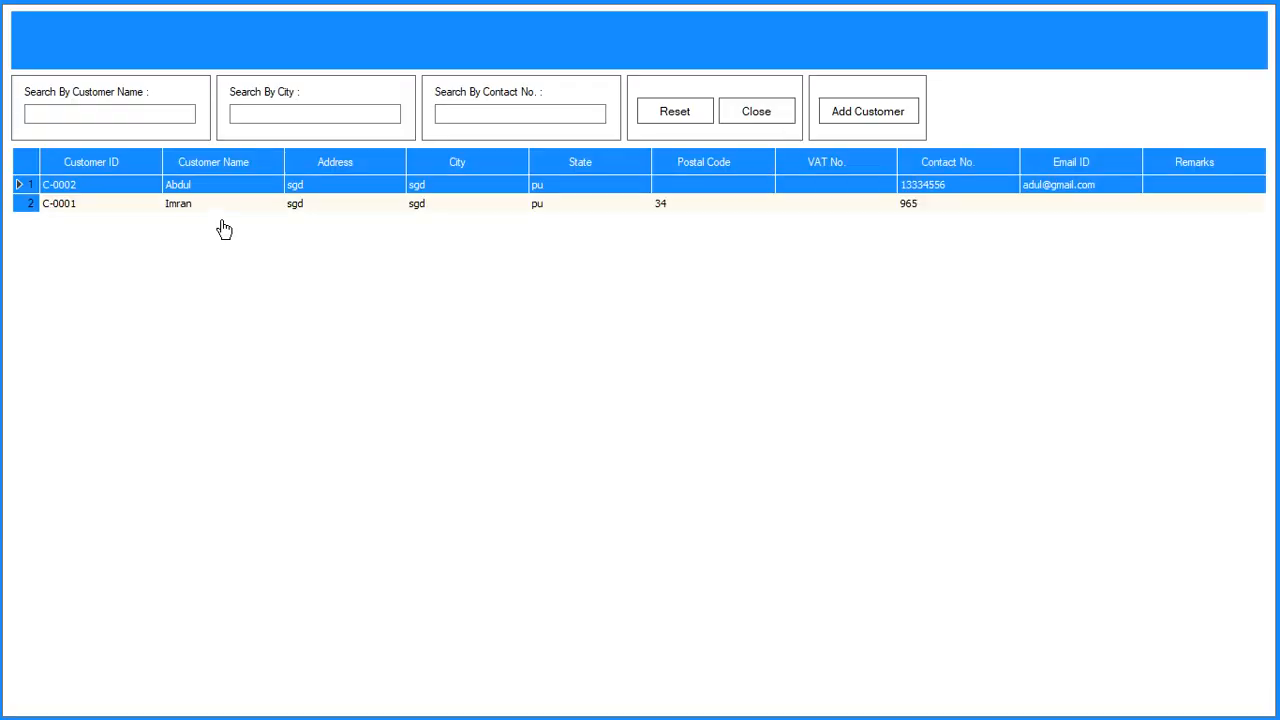
pyautogui.doubleClick(300, 203)
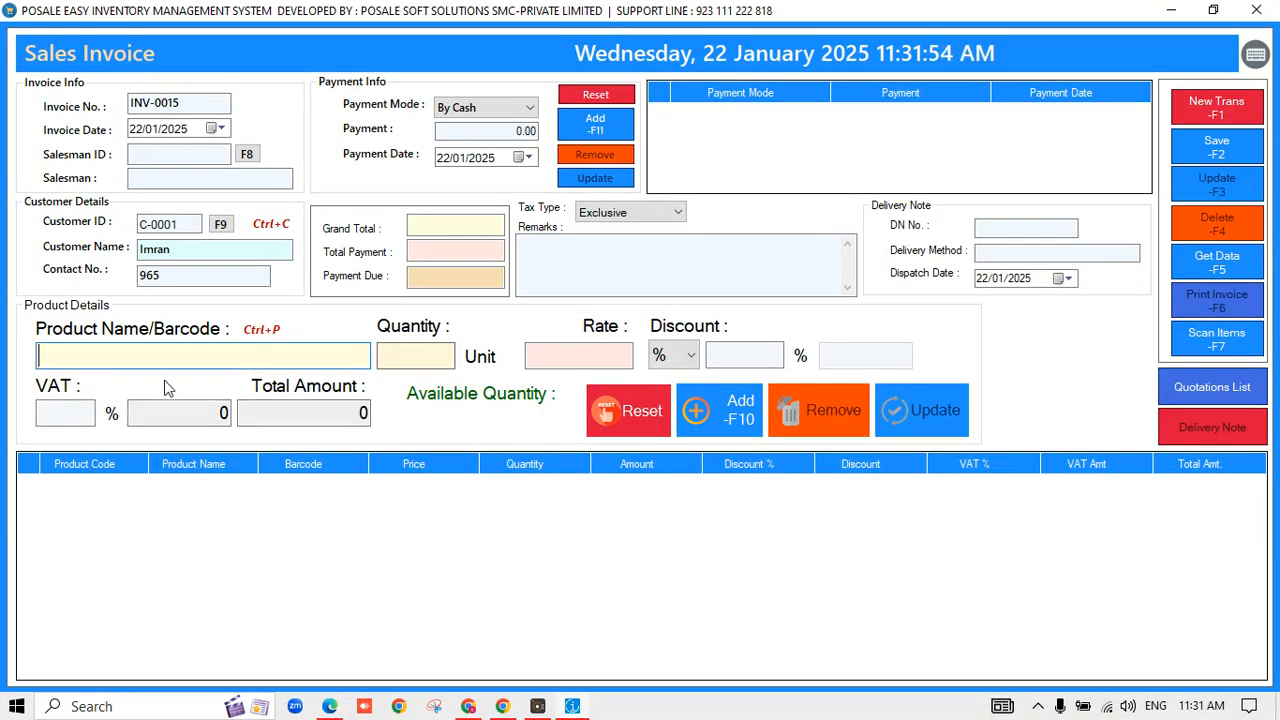